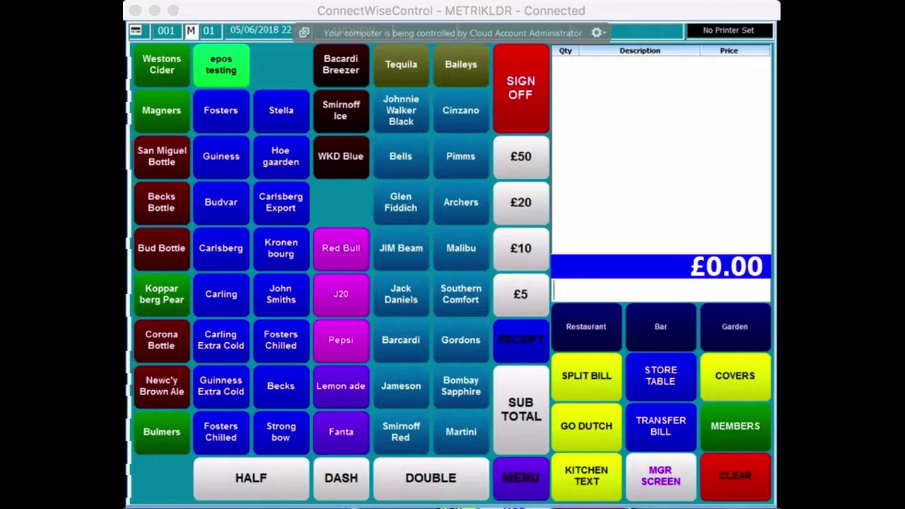
# - Open the product editor from the manager screen and create a new product with PLU 3 and description "testing one"
pyautogui.click(668, 478)
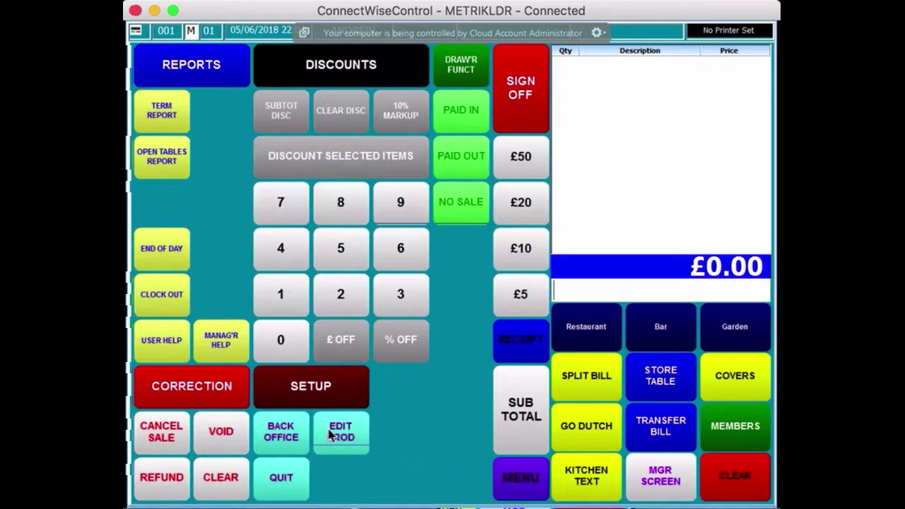
pyautogui.click(332, 438)
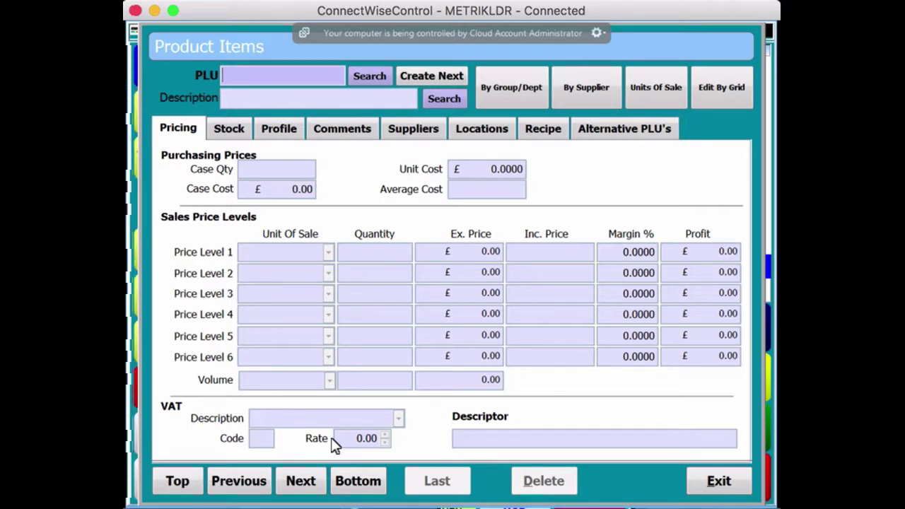
pyautogui.write('3')
pyautogui.press('Return')
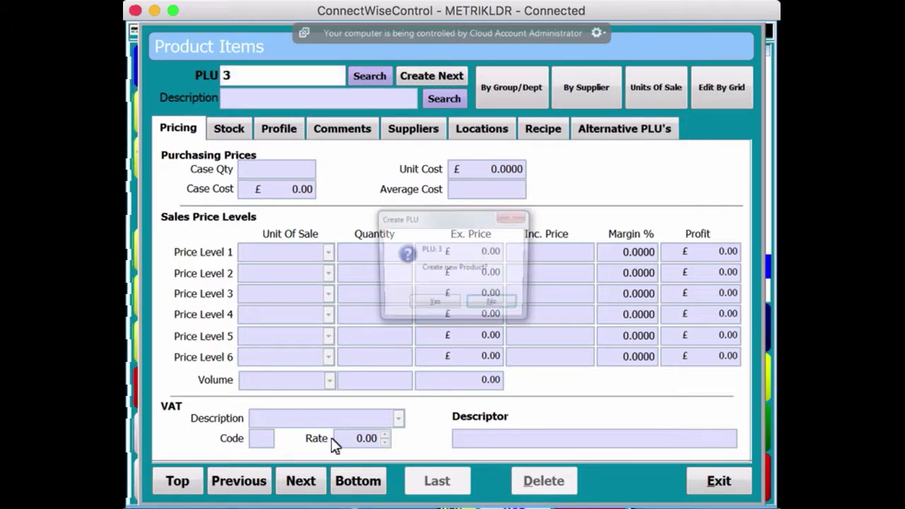
pyautogui.click(425, 308)
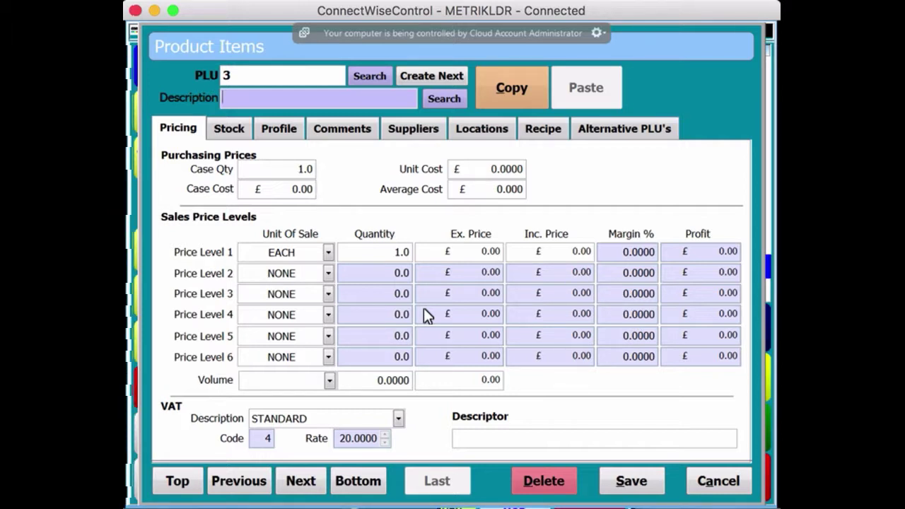
pyautogui.write('testing')
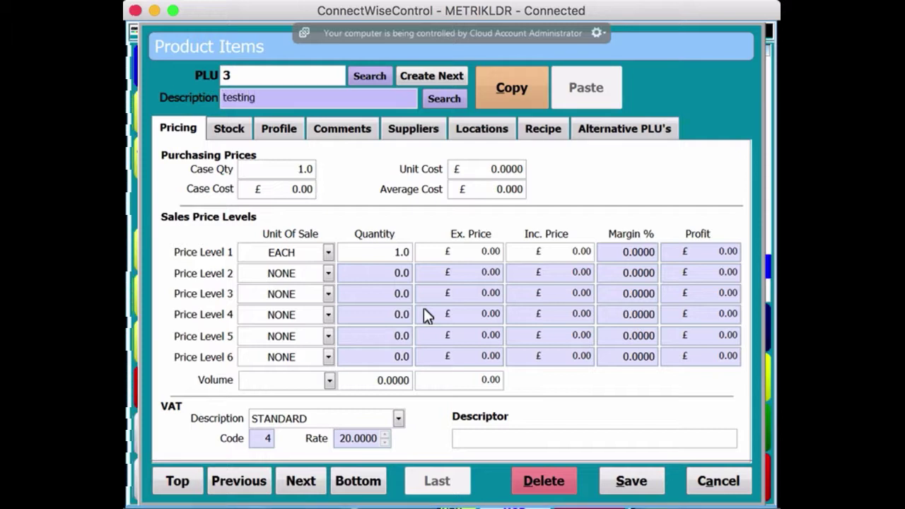
pyautogui.write(' one')
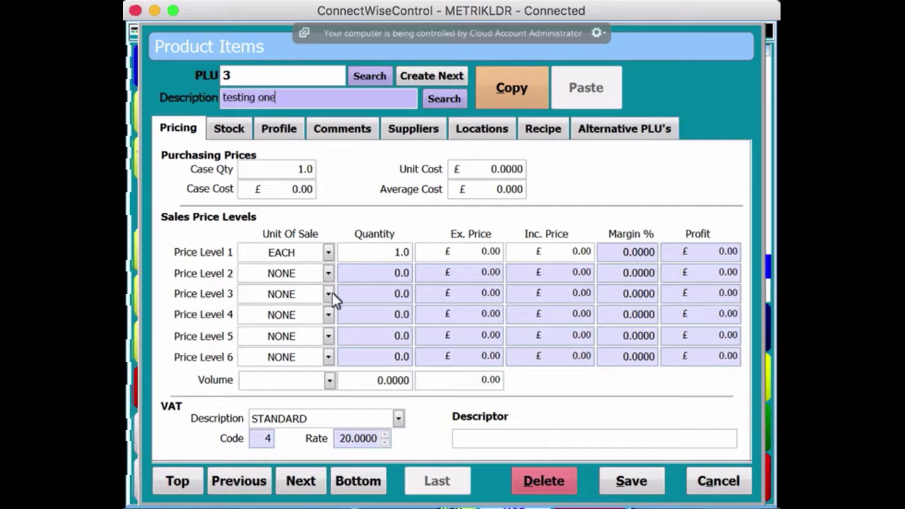
# - Set the product's Price Level 1 price including VAT to £1.10 and its unit cost to £0.45
pyautogui.click(554, 253)
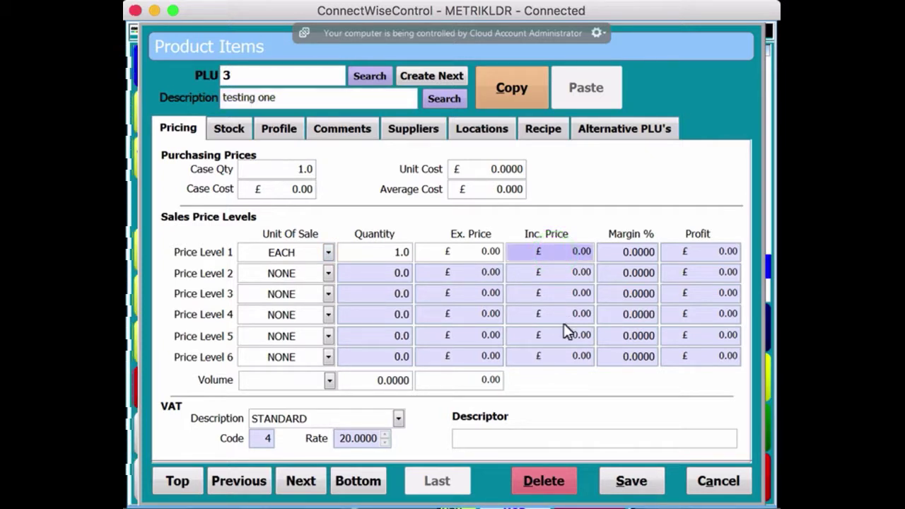
pyautogui.write('1.1')
pyautogui.click(487, 171)
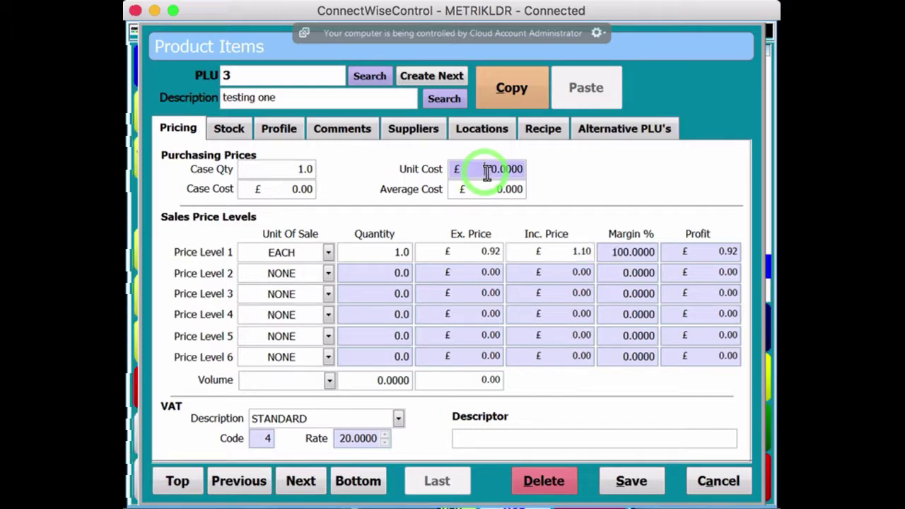
pyautogui.moveTo(487, 171); pyautogui.dragTo(539, 174)
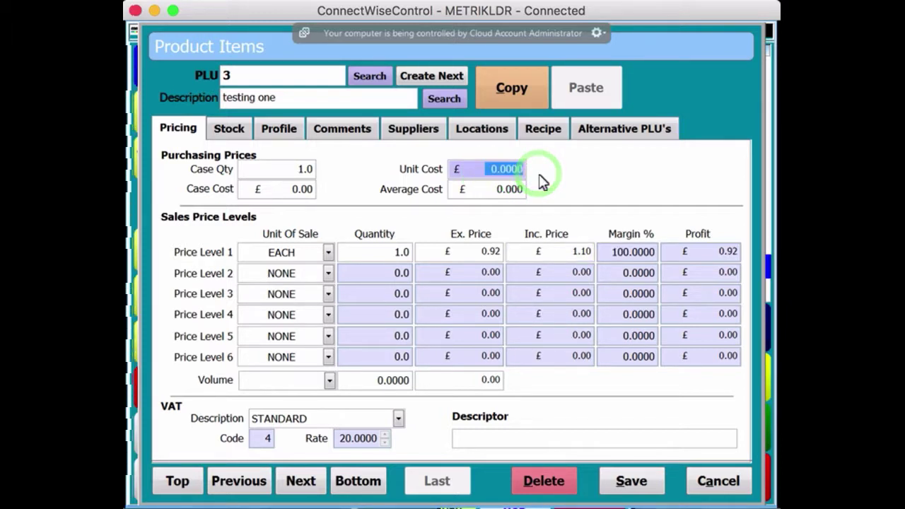
pyautogui.write('0.45')
pyautogui.click(555, 263)
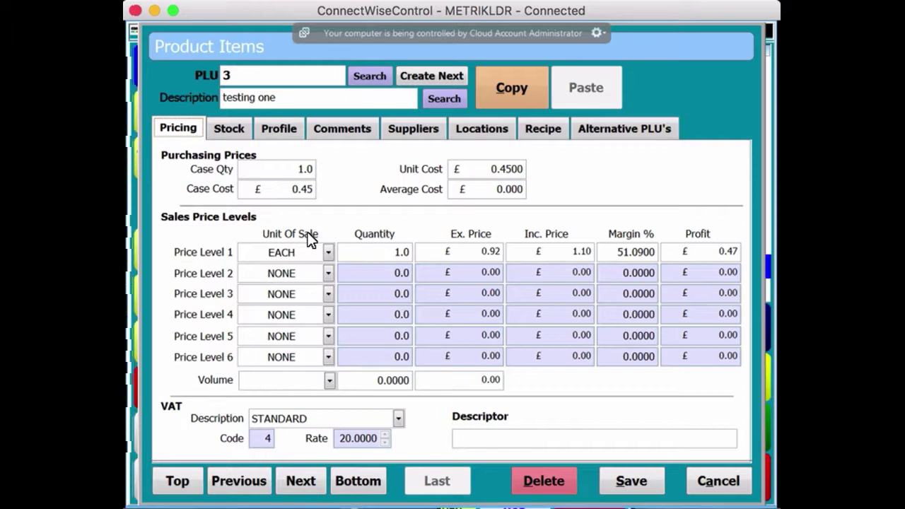
# - Select STANDARD as the product's VAT description and view its stock levels
pyautogui.click(399, 419)
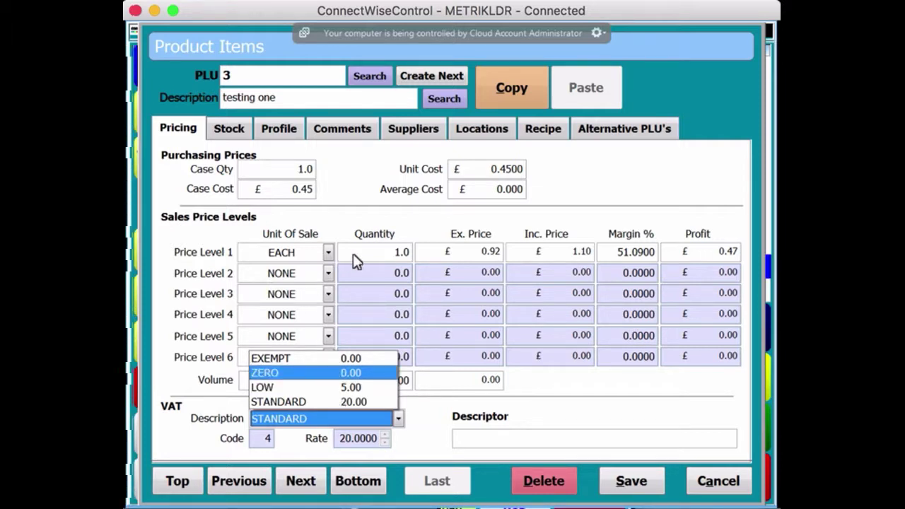
pyautogui.click(318, 407)
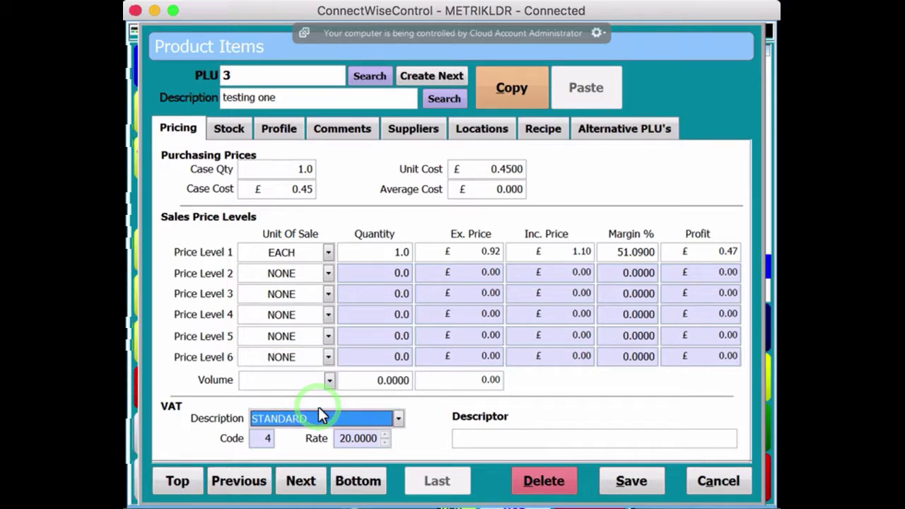
pyautogui.click(228, 130)
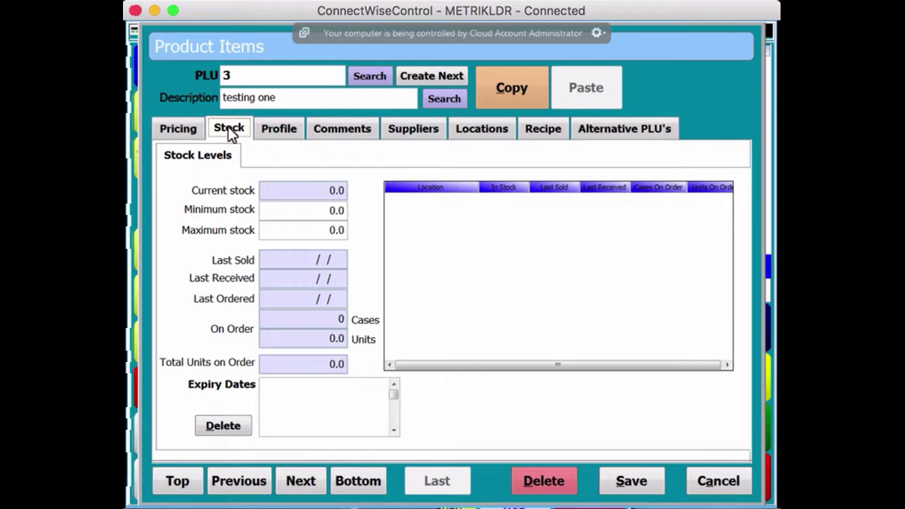
# - In the product's profile settings, assign the Spirits department and Default as the preferred supplier
pyautogui.click(290, 132)
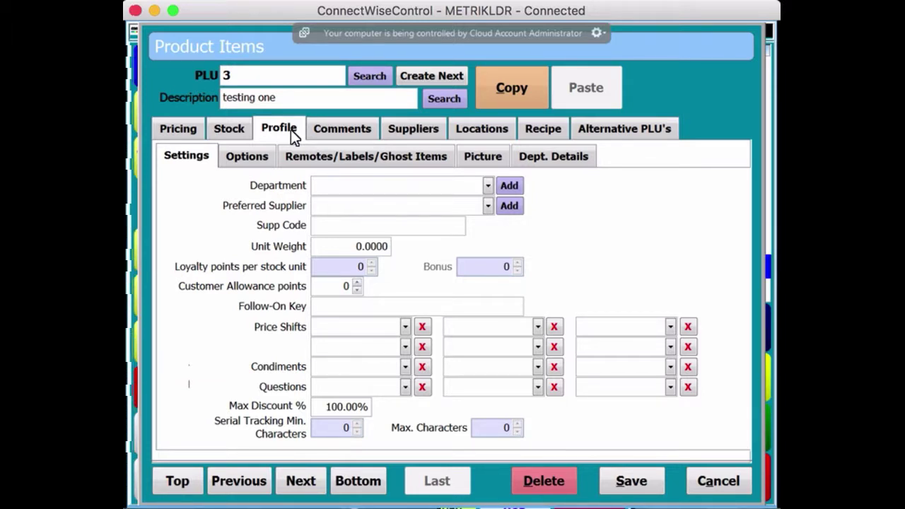
pyautogui.click(488, 185)
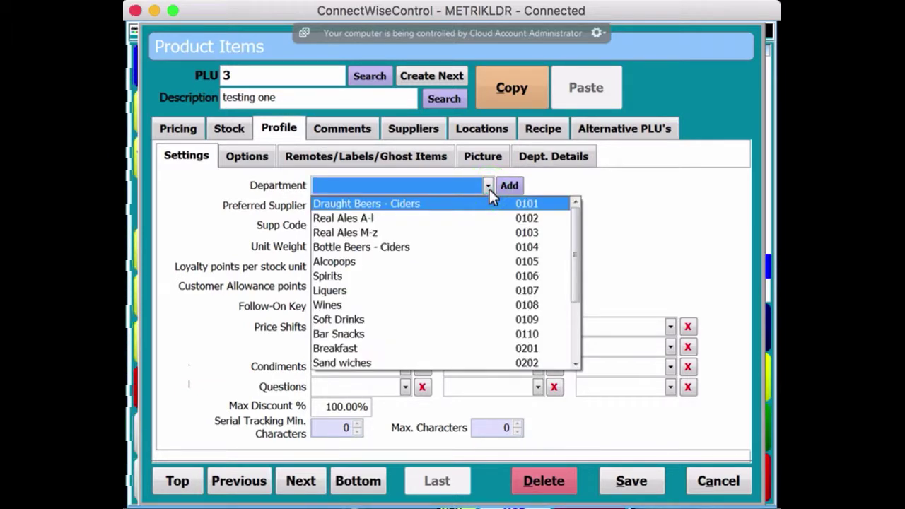
pyautogui.click(359, 278)
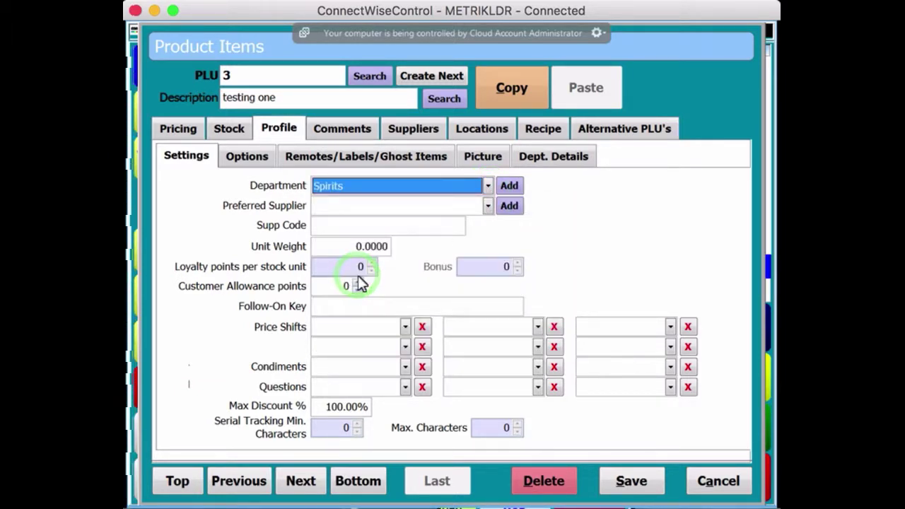
pyautogui.click(487, 205)
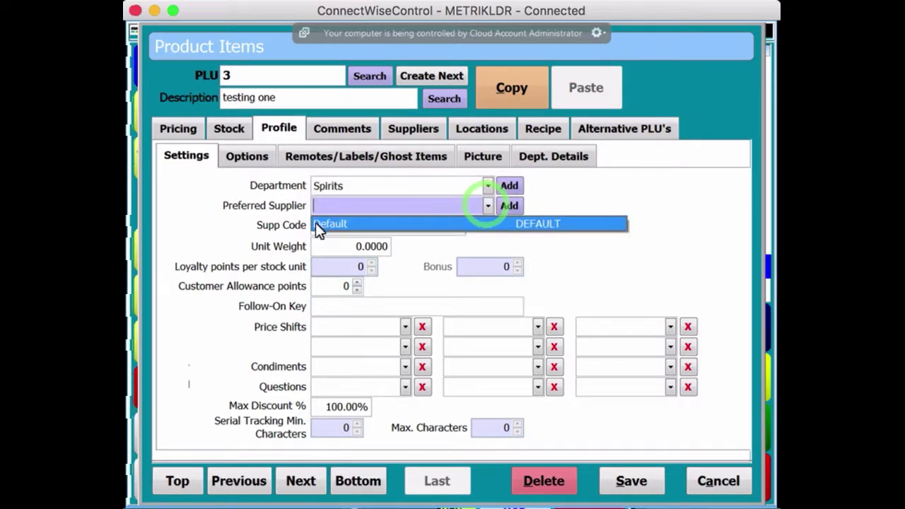
pyautogui.click(326, 225)
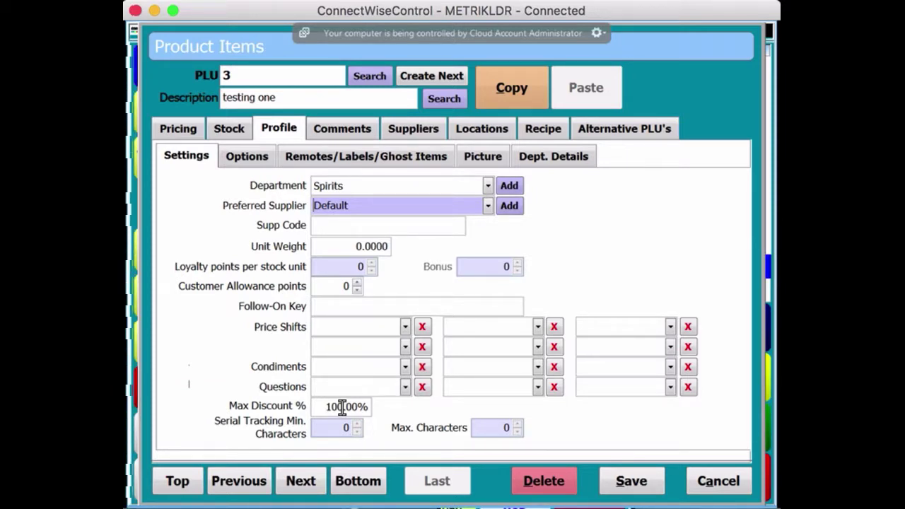
# - Examine the product's maximum discount, comments, suppliers, locations, recipe and alternative PLU settings
pyautogui.moveTo(324, 406); pyautogui.dragTo(371, 407)
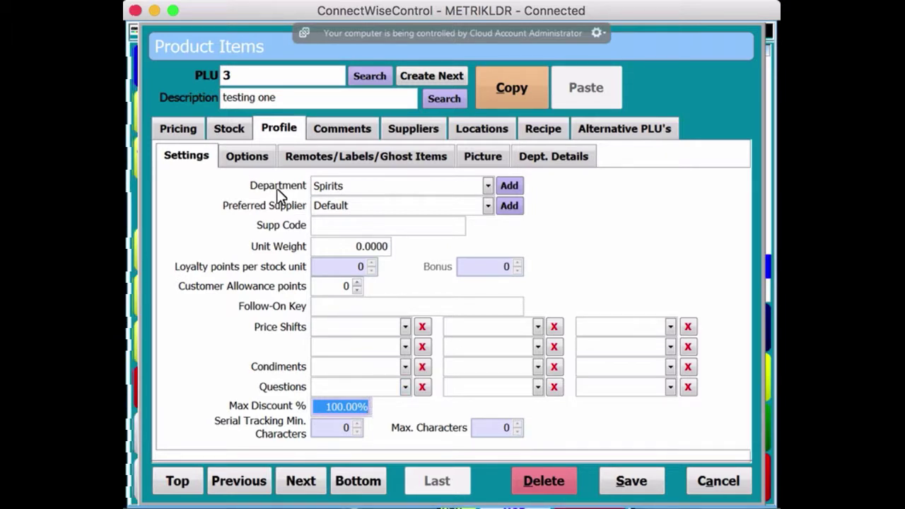
pyautogui.click(341, 133)
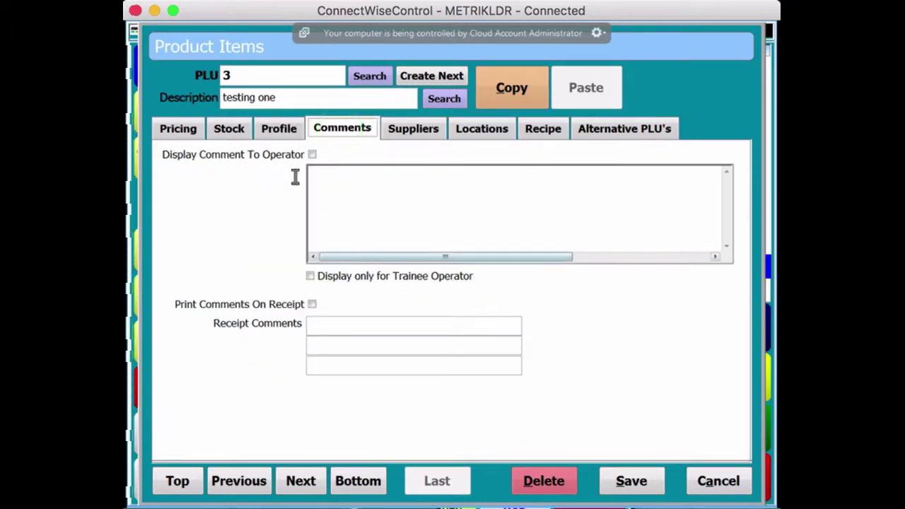
pyautogui.click(326, 184)
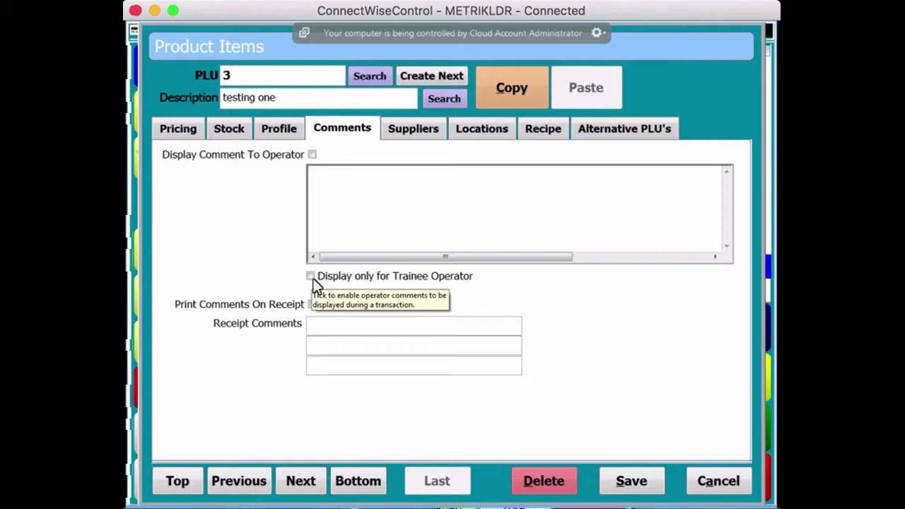
pyautogui.click(417, 131)
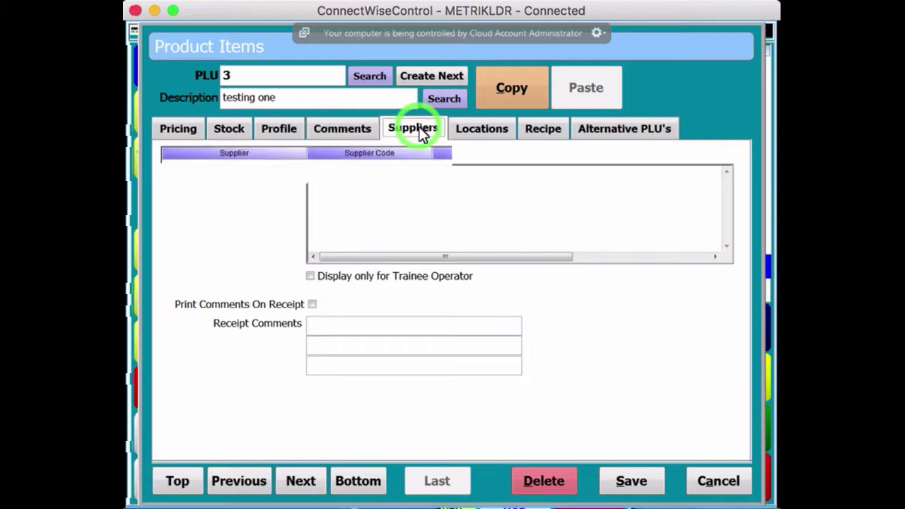
pyautogui.click(477, 138)
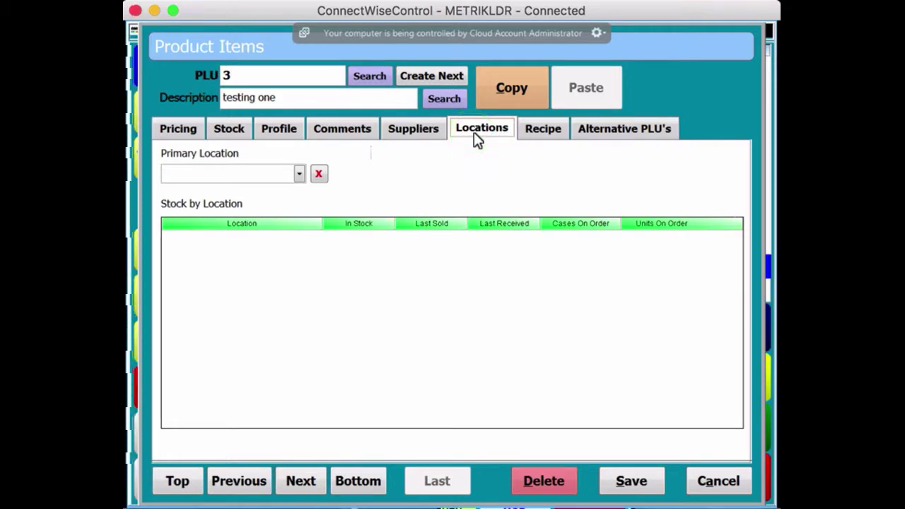
pyautogui.click(543, 135)
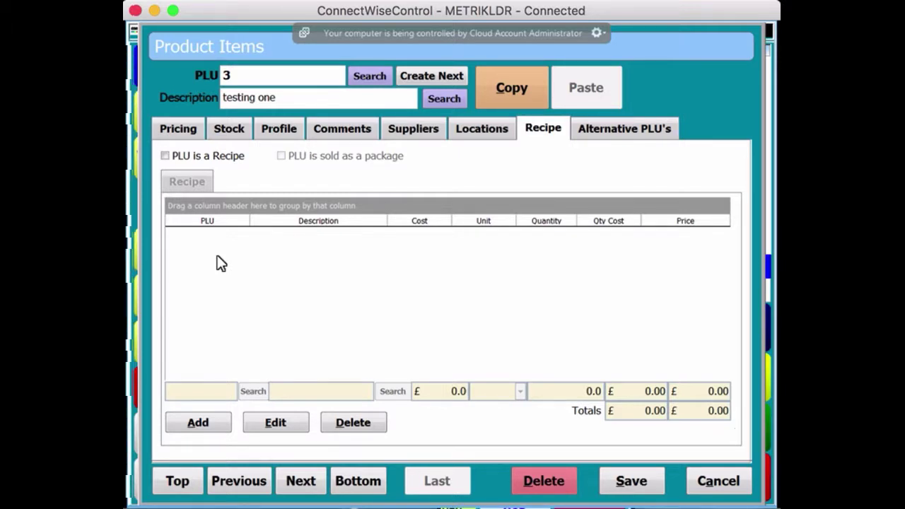
pyautogui.click(655, 129)
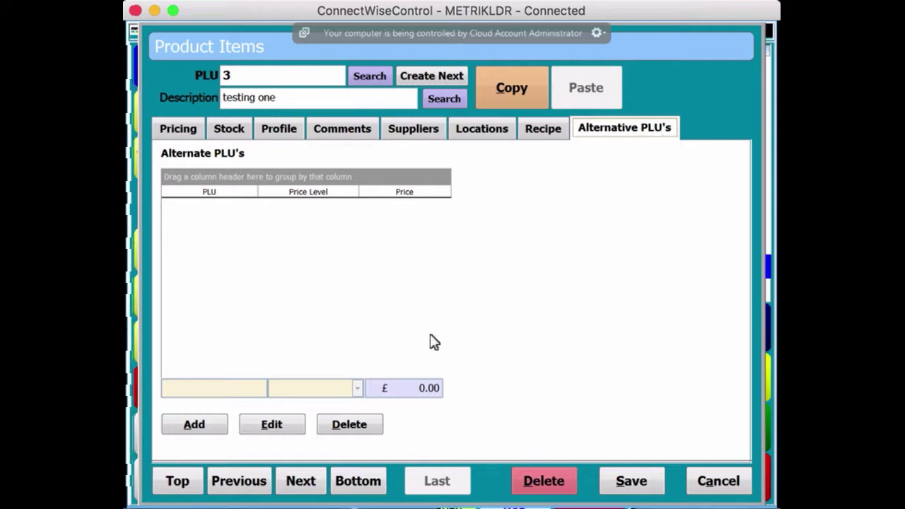
pyautogui.click(212, 427)
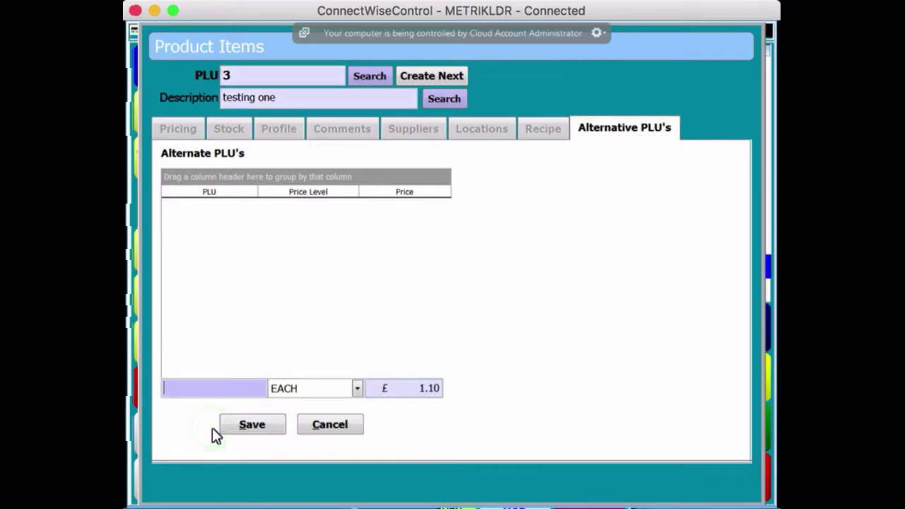
pyautogui.click(184, 392)
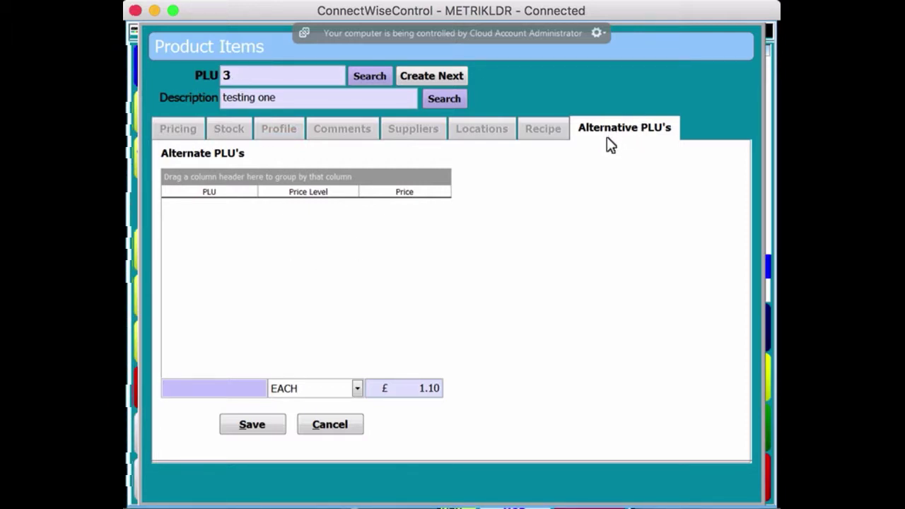
pyautogui.click(353, 431)
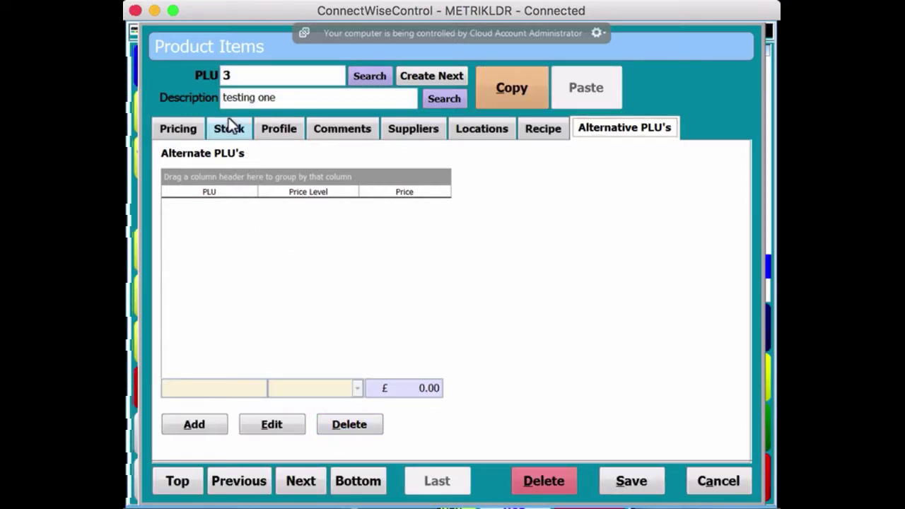
# - Review the product's profile options and set its remote printer to KITCHEN
pyautogui.click(264, 132)
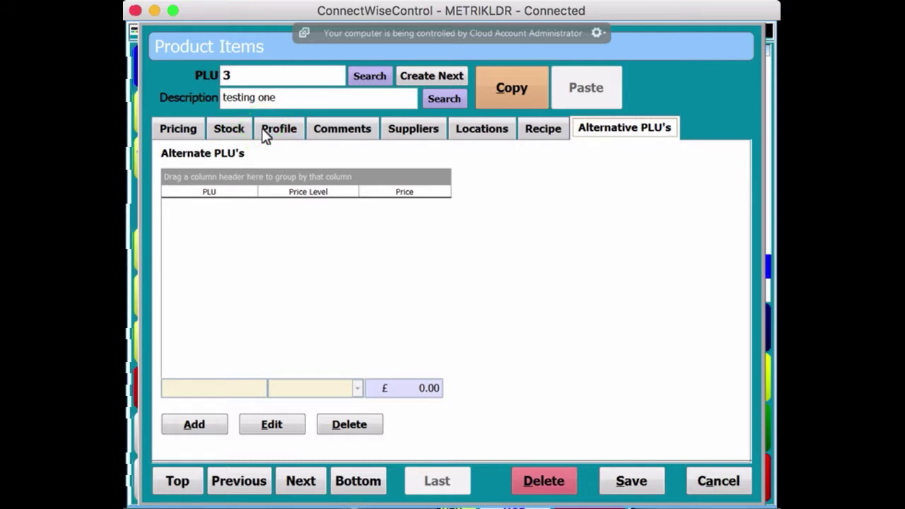
pyautogui.click(264, 133)
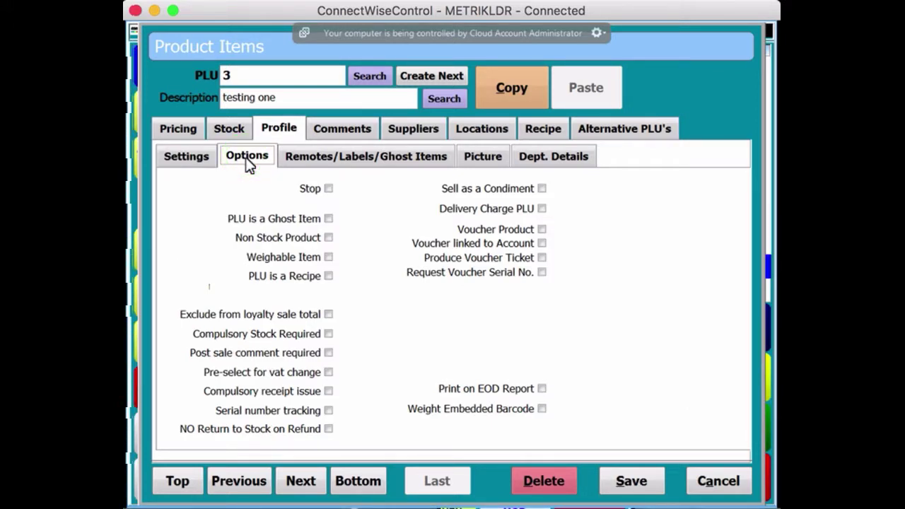
pyautogui.click(316, 164)
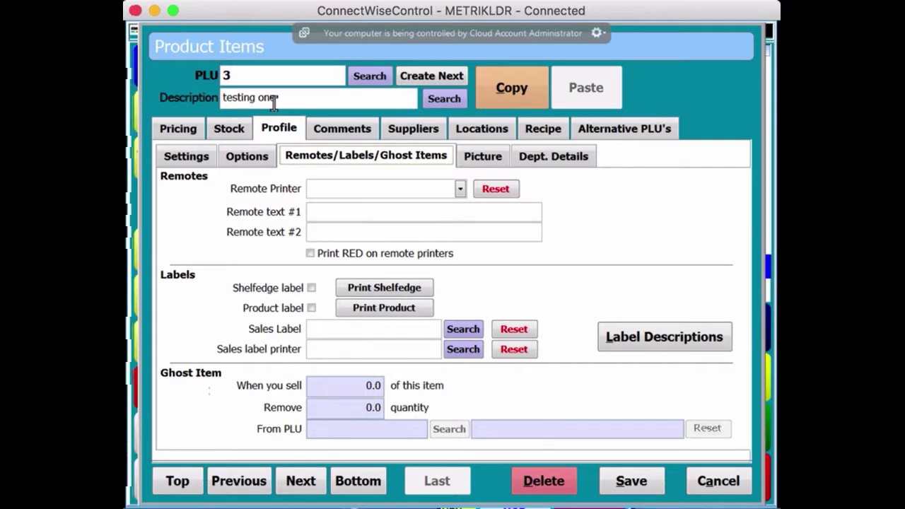
pyautogui.click(460, 188)
pyautogui.click(359, 206)
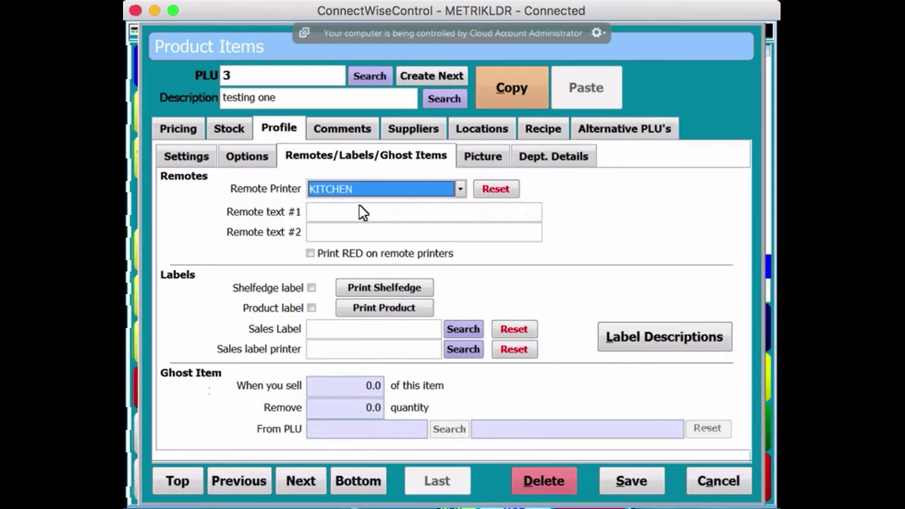
pyautogui.click(460, 188)
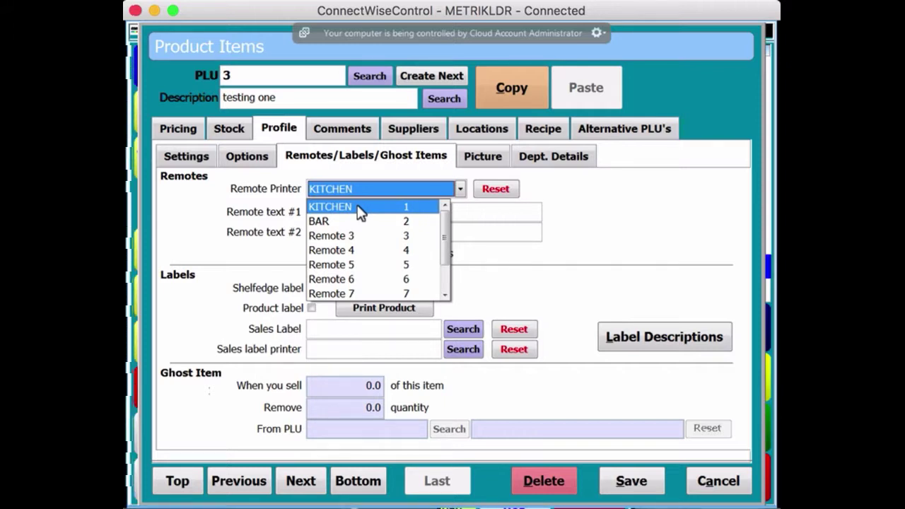
pyautogui.click(356, 208)
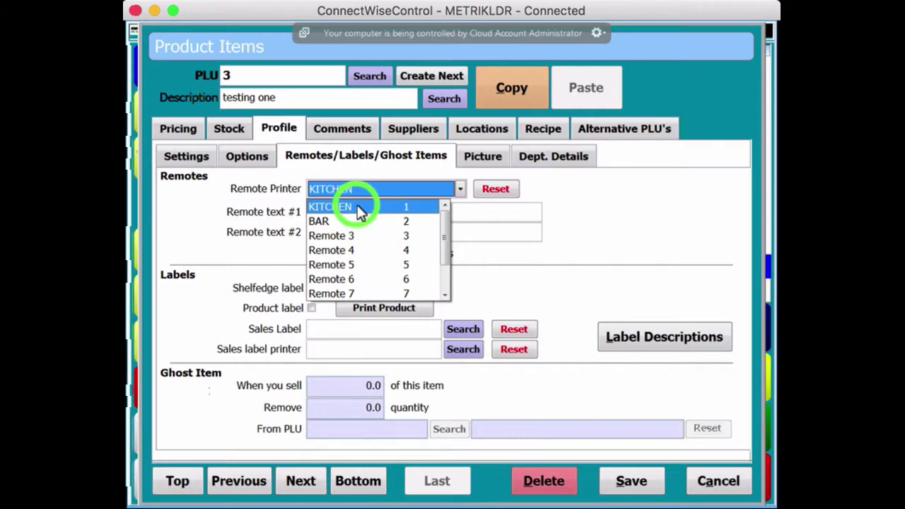
# - Set the product's department-screen text colour to cyan and back colour to red, then save the product and leave the product editor
pyautogui.click(487, 158)
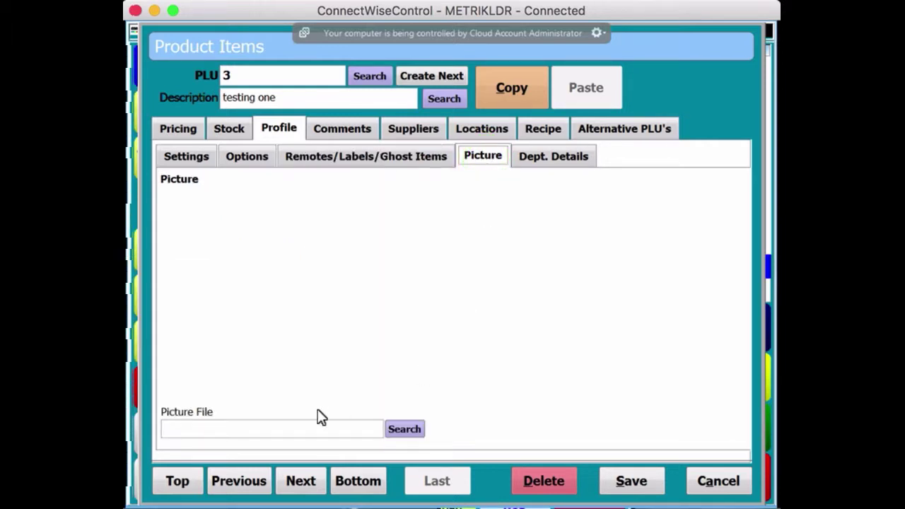
pyautogui.click(546, 167)
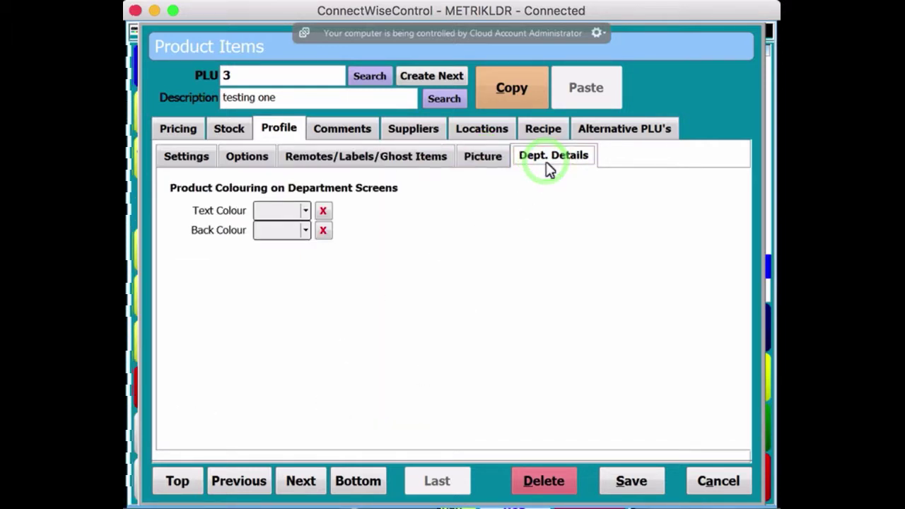
pyautogui.click(304, 212)
pyautogui.click(286, 256)
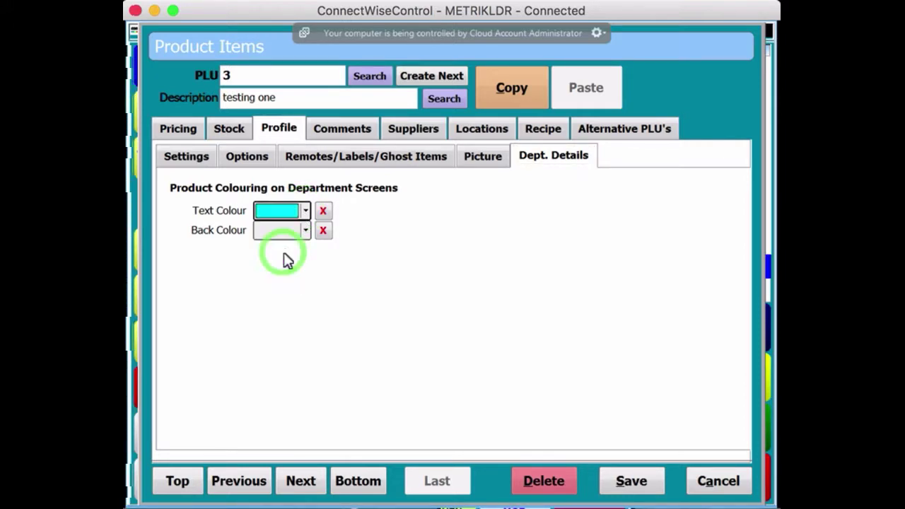
pyautogui.click(306, 231)
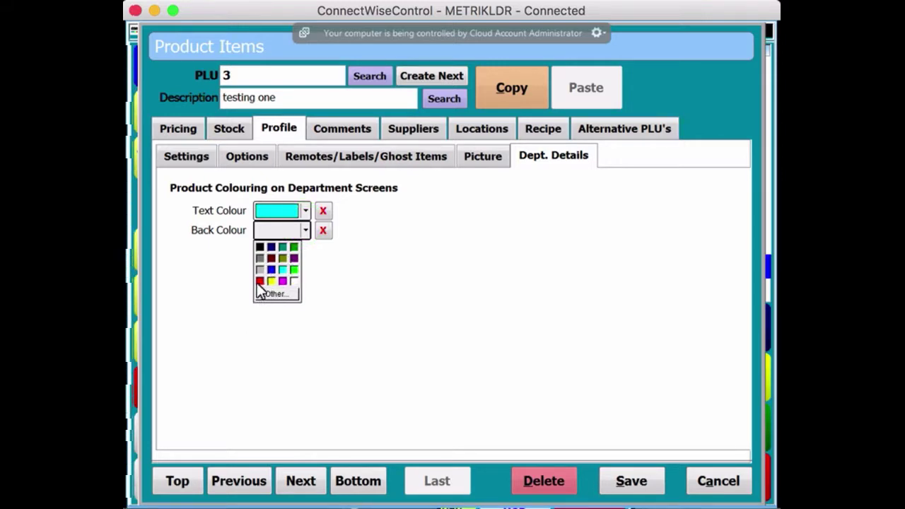
pyautogui.click(259, 282)
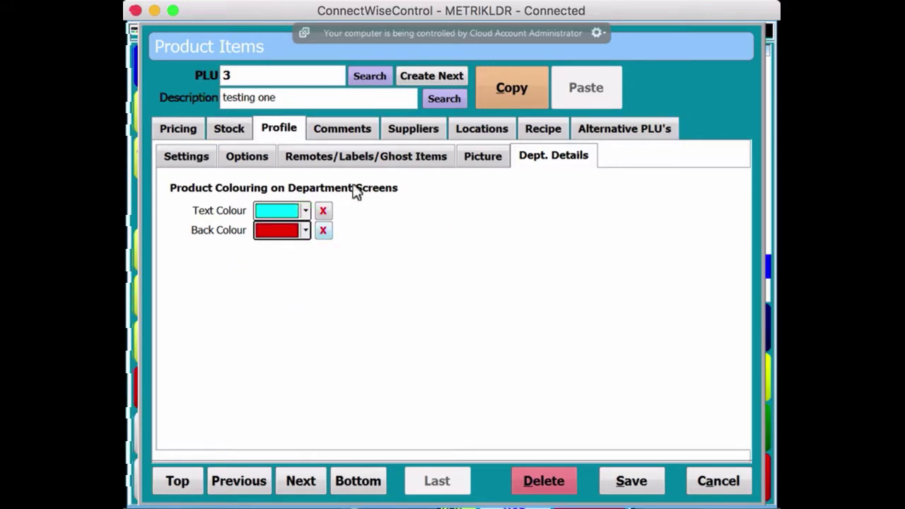
pyautogui.click(631, 488)
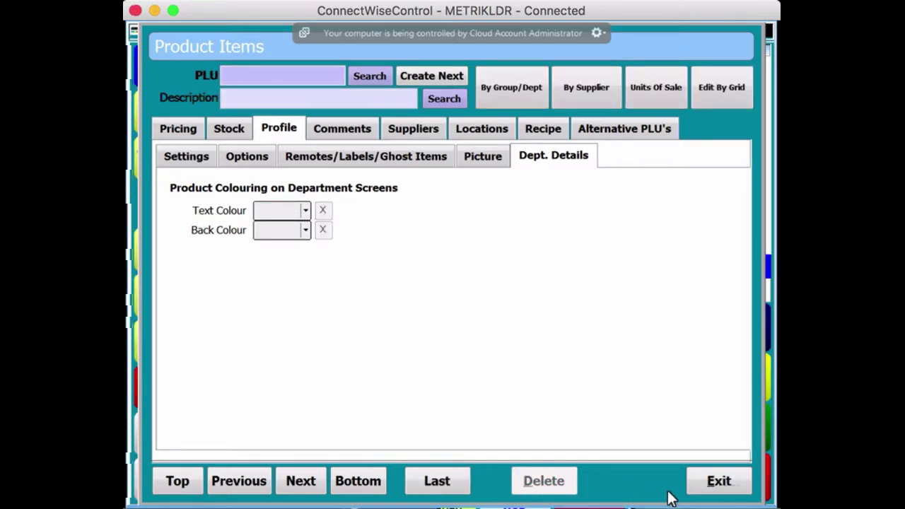
pyautogui.click(714, 483)
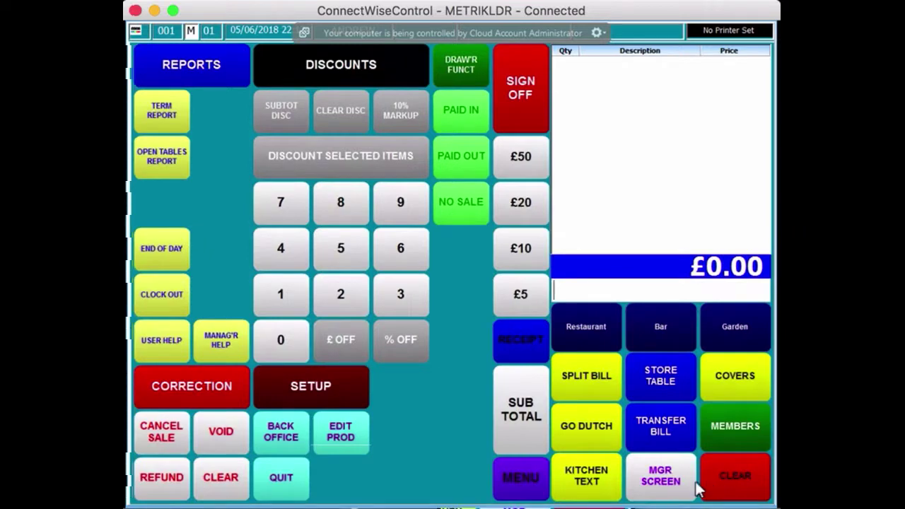
# - Open the "epos testing" button on the Fast Bar screen for editing and search the product list for "testing"
pyautogui.click(521, 481)
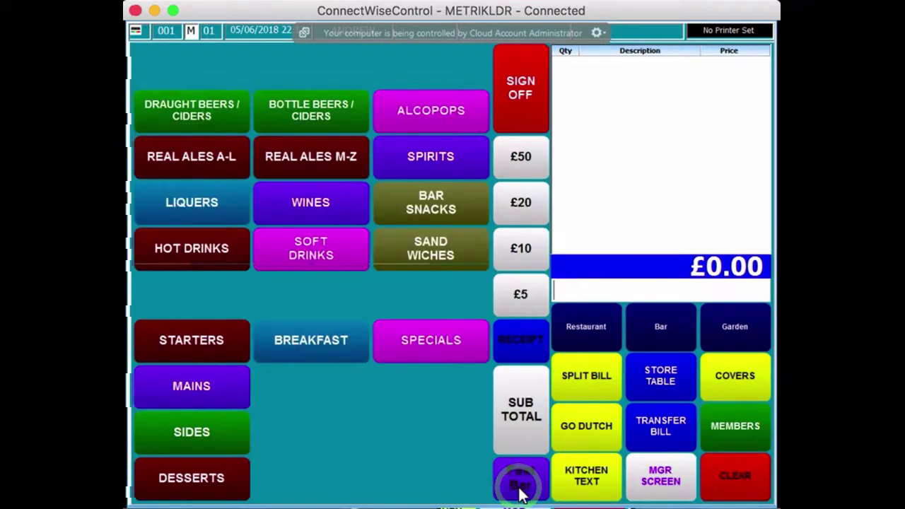
pyautogui.click(520, 487)
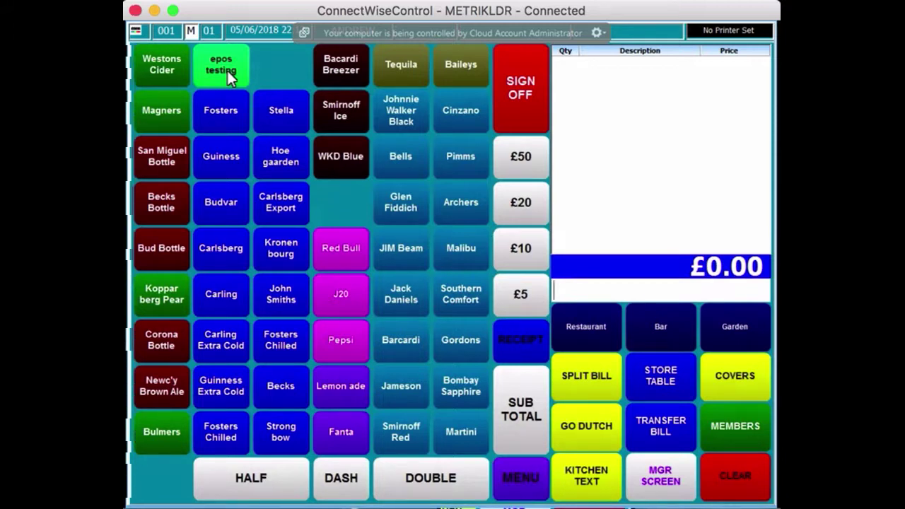
pyautogui.click(227, 71)
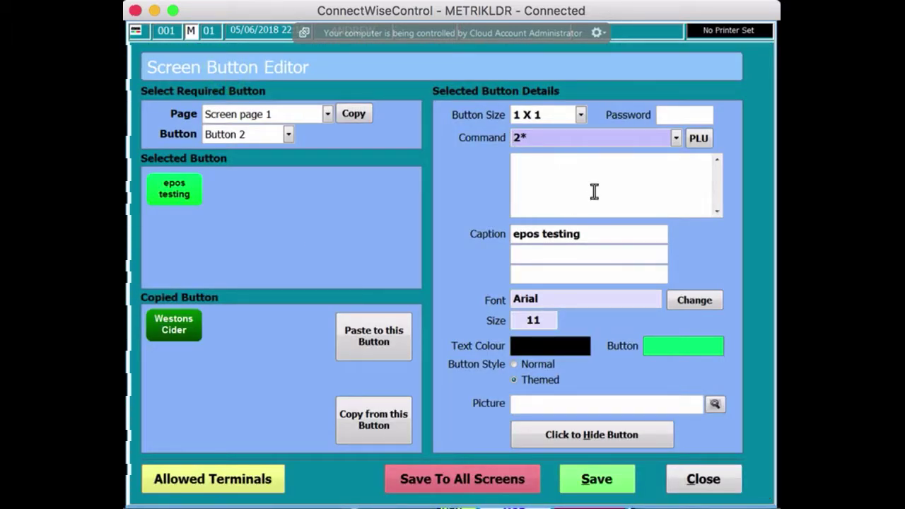
pyautogui.click(699, 138)
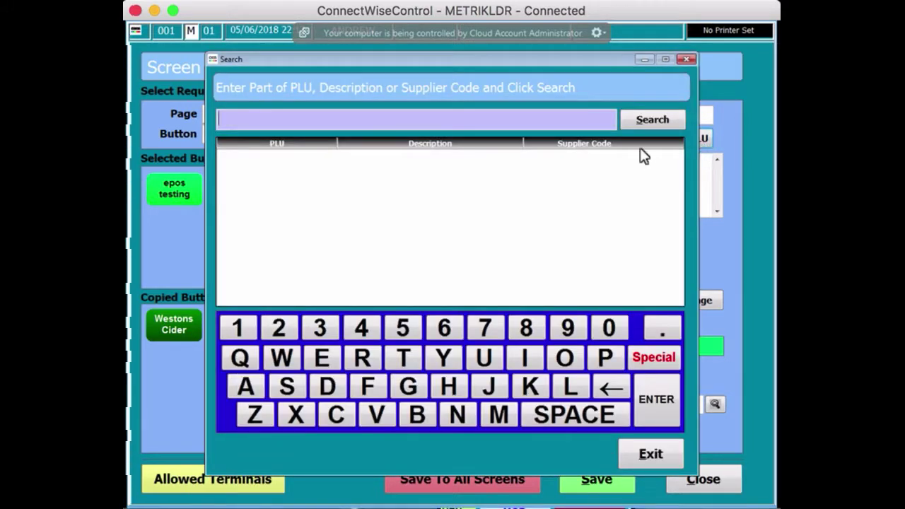
pyautogui.click(650, 119)
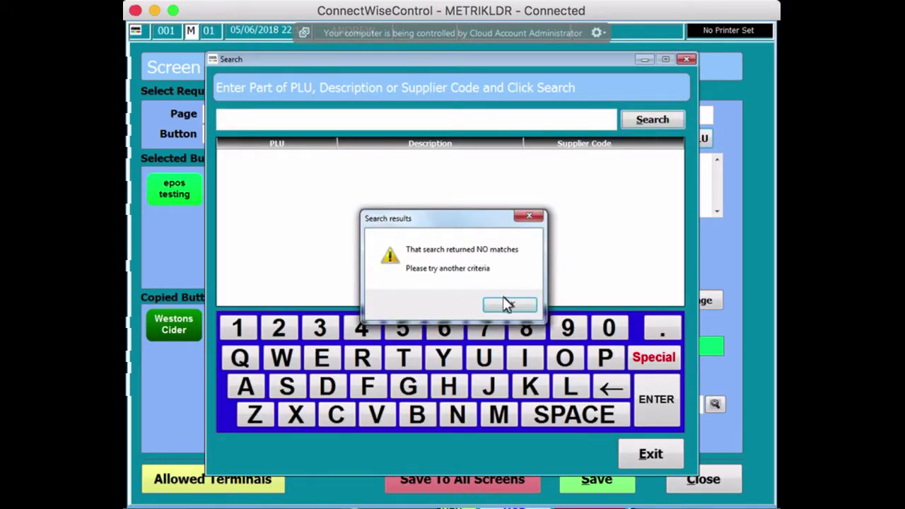
pyautogui.click(504, 302)
pyautogui.click(264, 116)
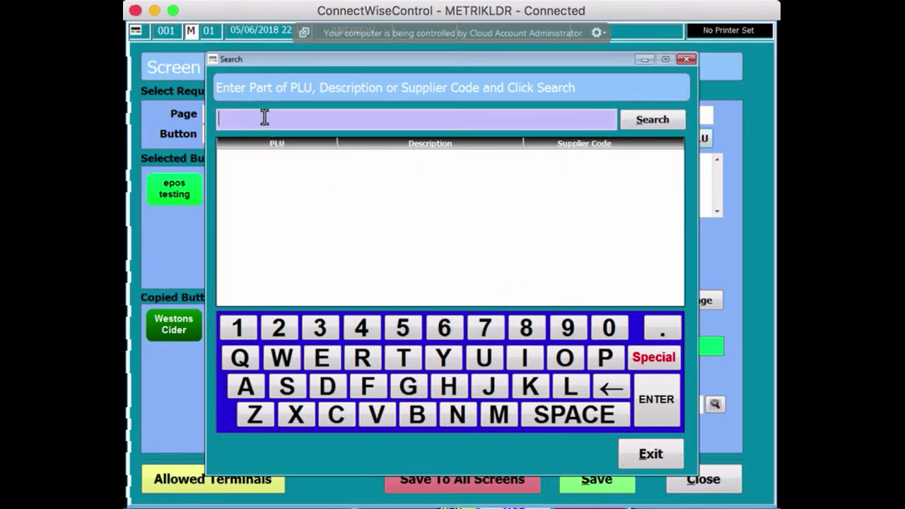
pyautogui.write('testing')
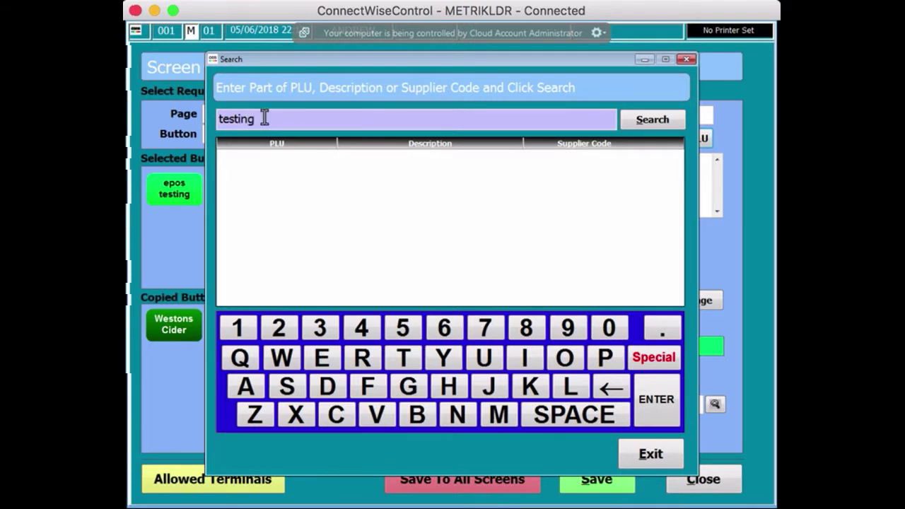
pyautogui.press('Return')
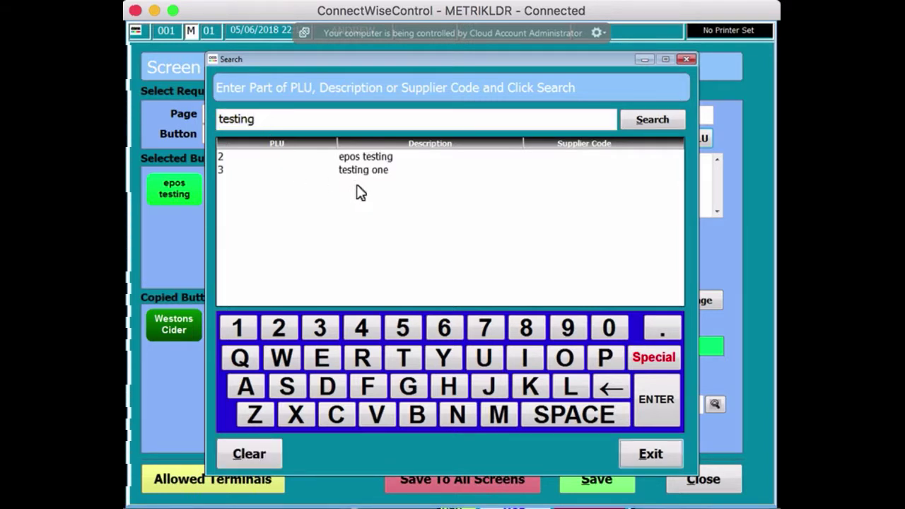
# - Assign the "testing one" product to the button and use its PLU description as the caption
pyautogui.click(364, 172)
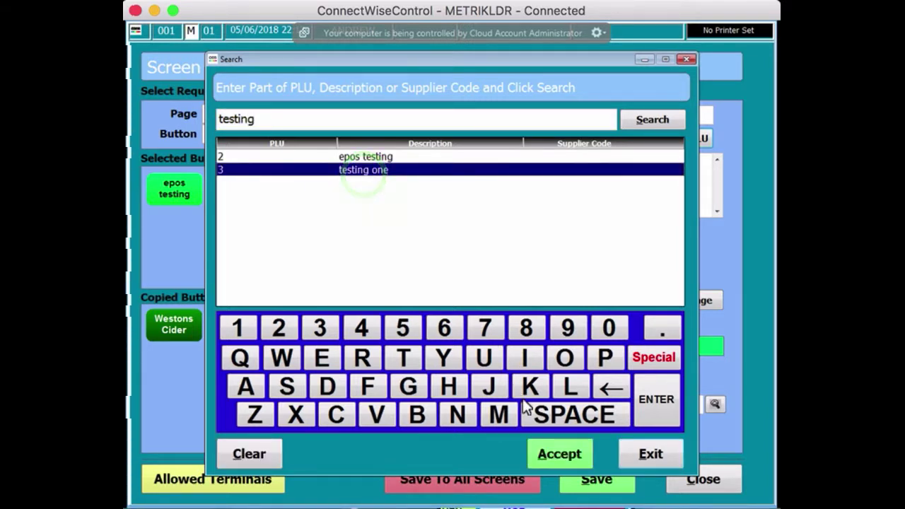
pyautogui.click(546, 453)
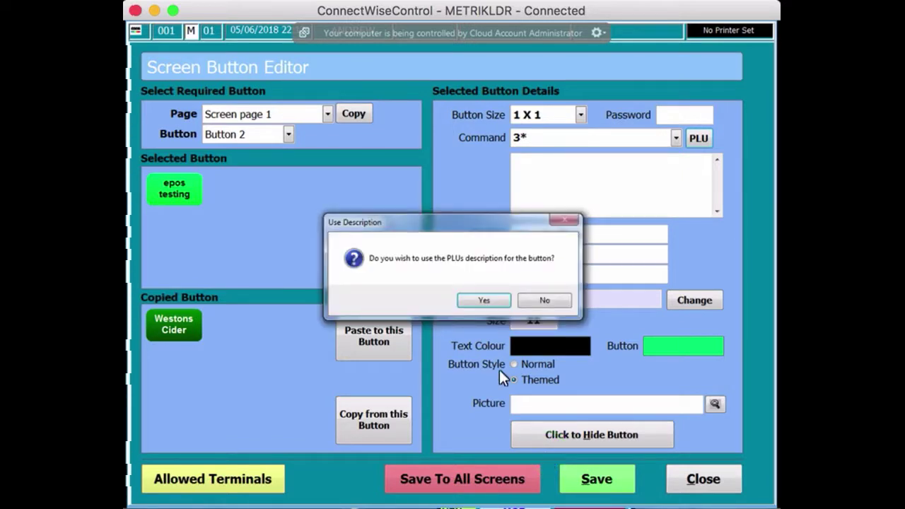
pyautogui.moveTo(458, 225); pyautogui.dragTo(368, 218)
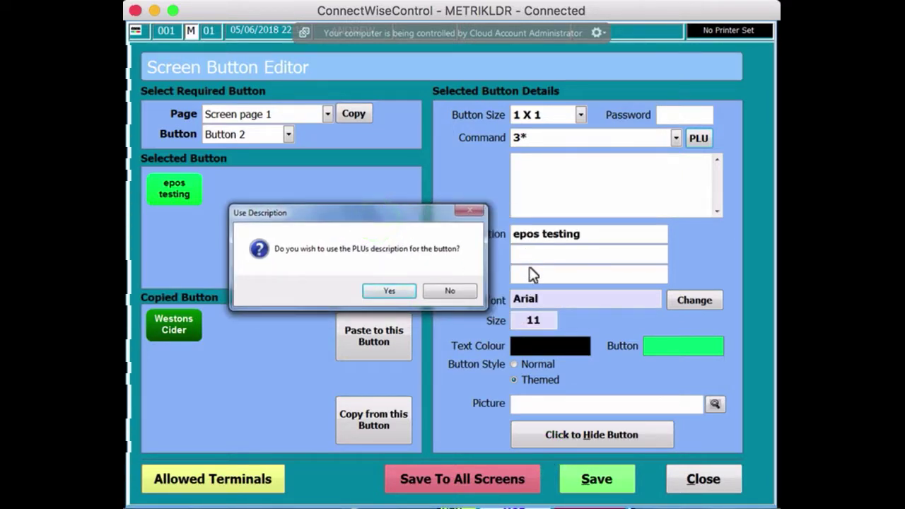
pyautogui.click(400, 291)
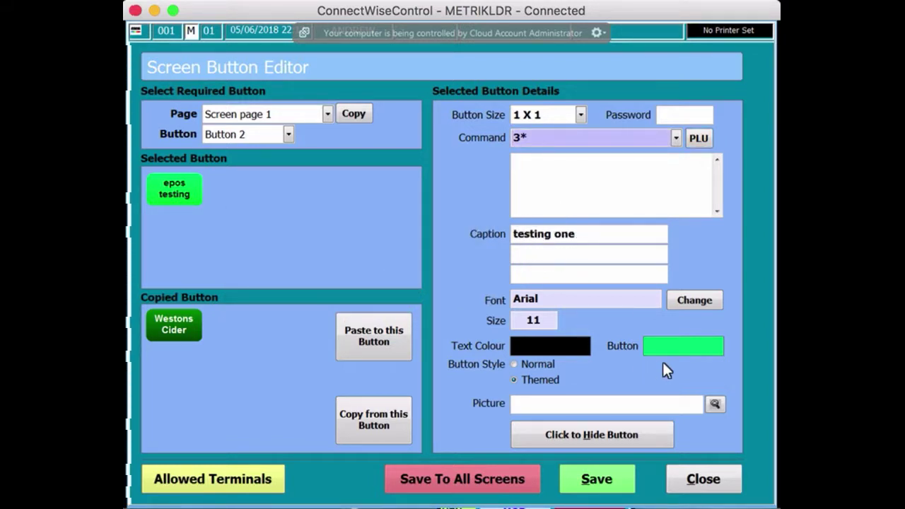
# - Set the button's text colour to white and its button colour to red, and save the button
pyautogui.click(548, 347)
pyautogui.click(509, 266)
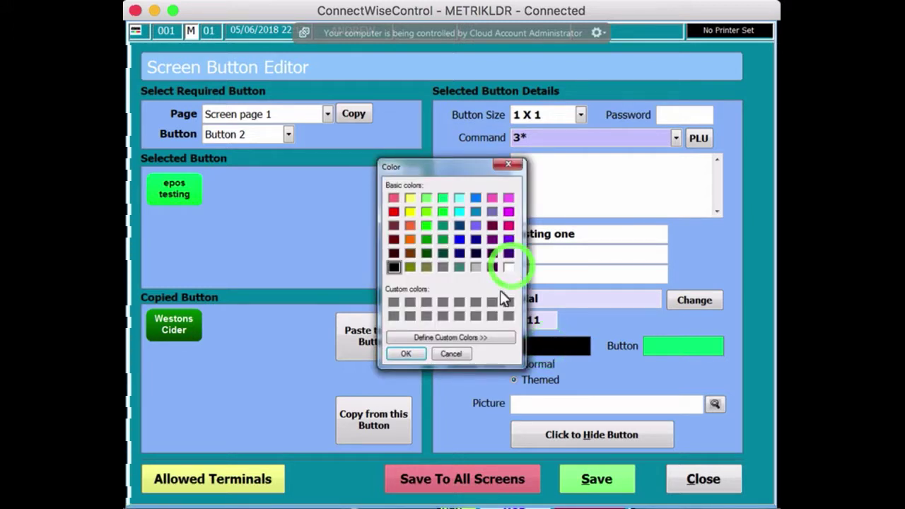
pyautogui.click(407, 354)
pyautogui.click(668, 348)
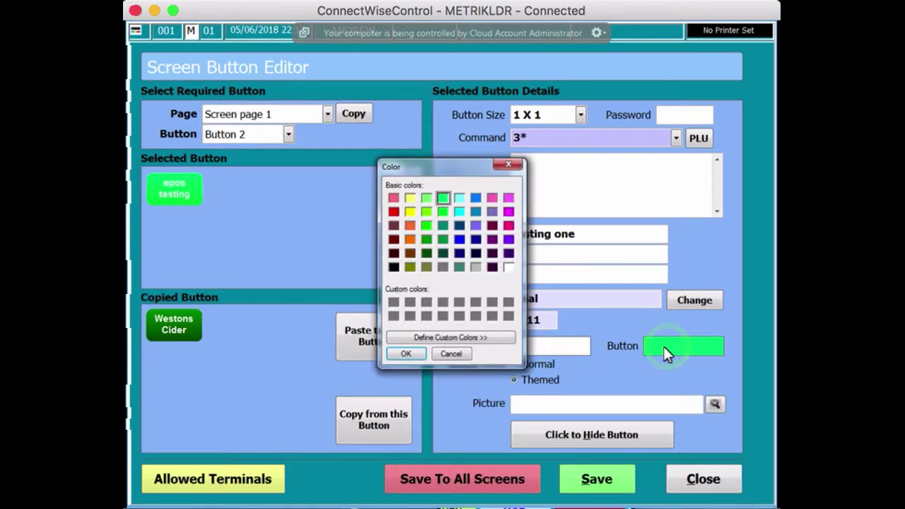
pyautogui.click(393, 211)
pyautogui.click(406, 354)
pyautogui.click(597, 481)
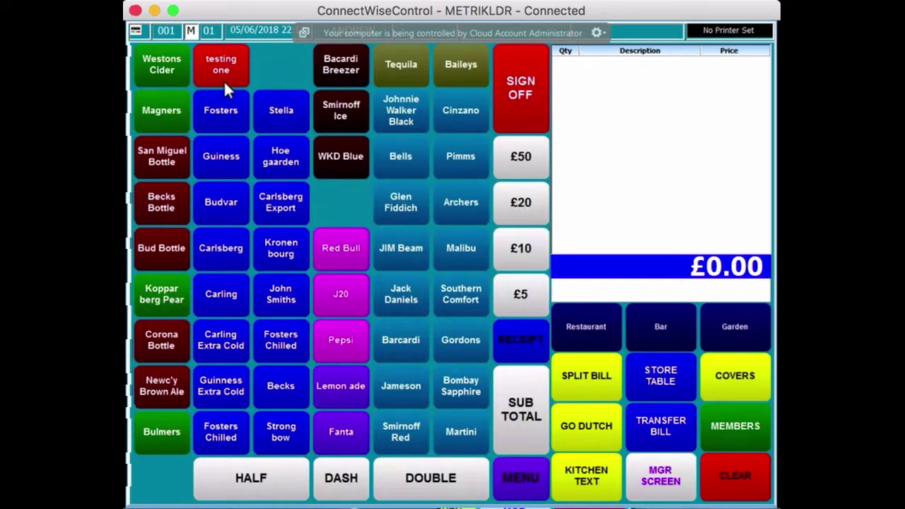
# - Add one "testing one" to the sale and check switching between the main menu and the Fast Bar screen
pyautogui.click(216, 71)
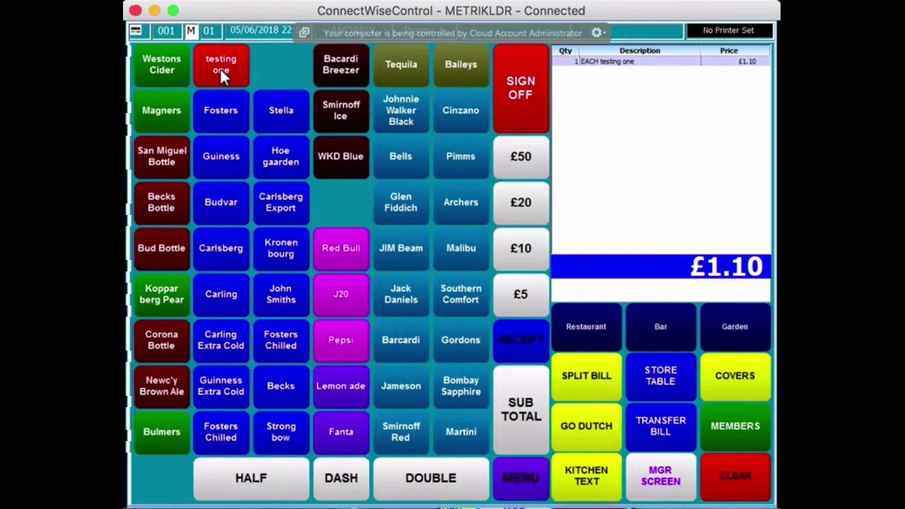
pyautogui.click(521, 480)
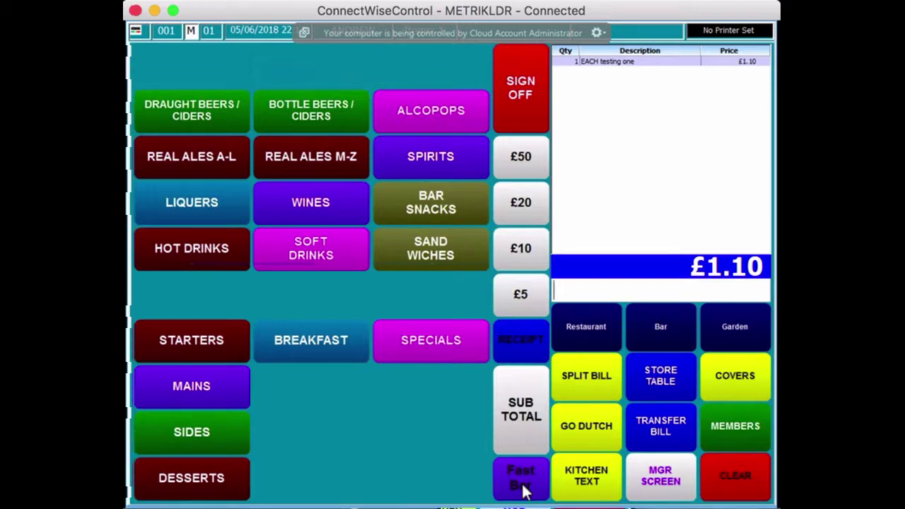
pyautogui.click(521, 486)
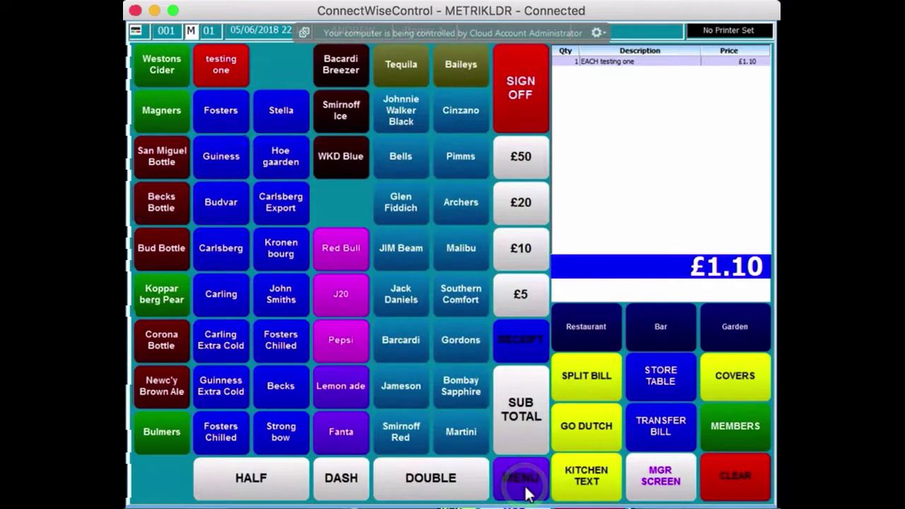
# - Examine the button settings of the "testing one" product button and the main menu's SPIRITS department button
pyautogui.click(225, 62)
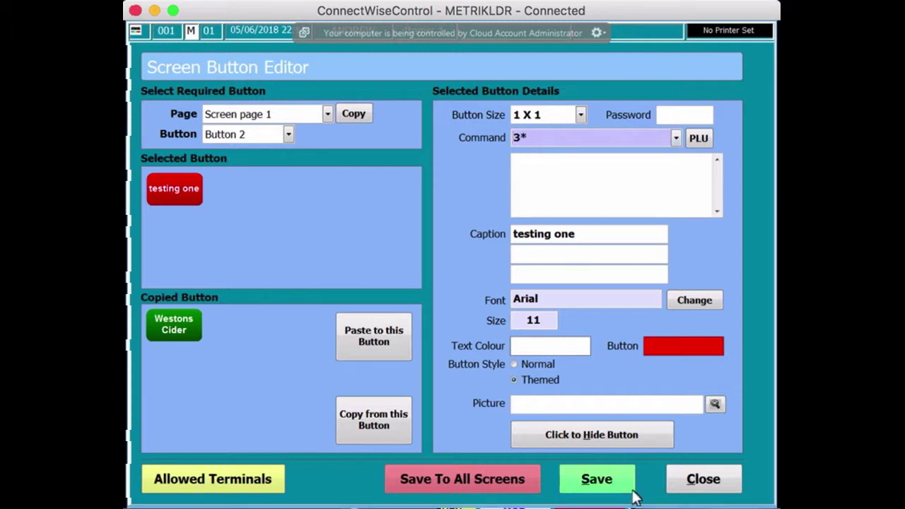
pyautogui.click(714, 476)
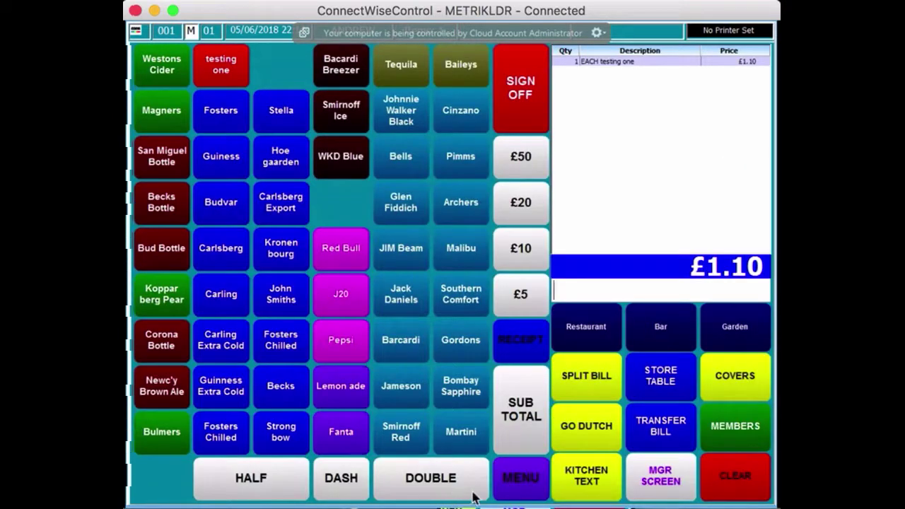
pyautogui.click(522, 481)
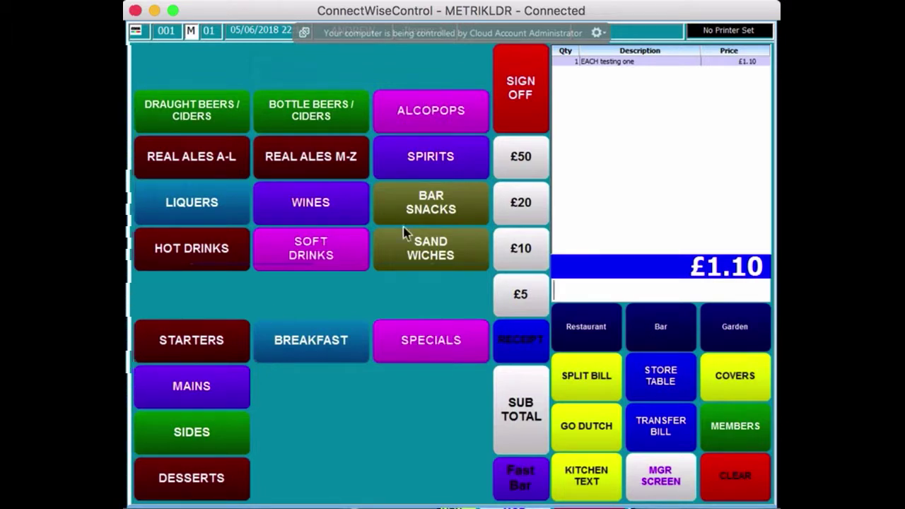
pyautogui.click(428, 160)
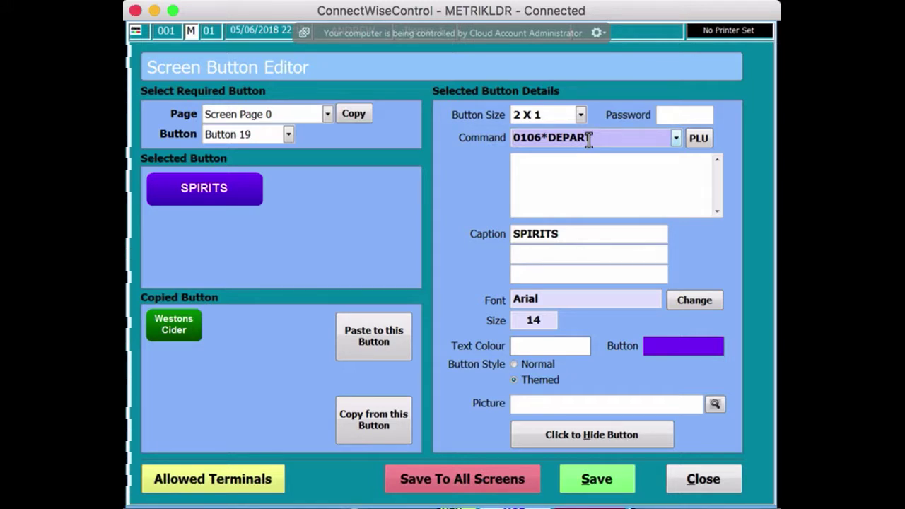
pyautogui.click(689, 477)
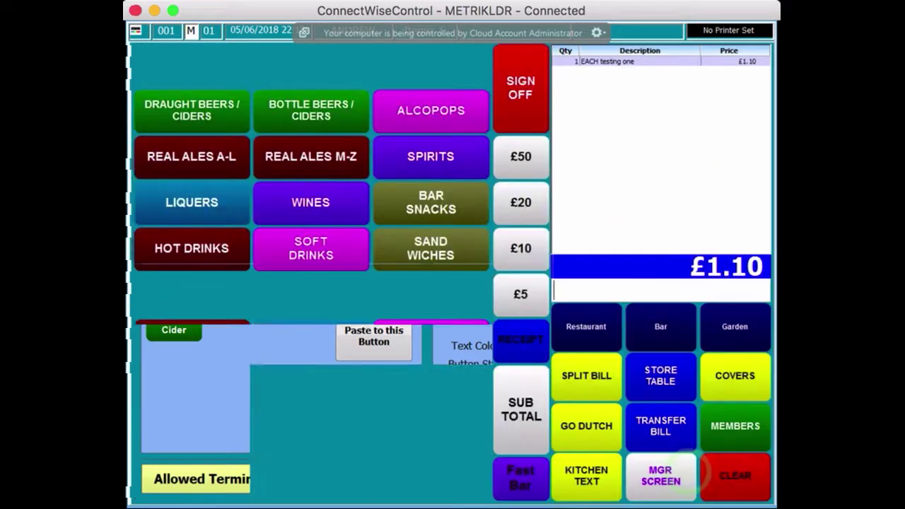
# - Look through both pages of the Spirits department's products for "testing one" and recheck the SPIRITS button's command
pyautogui.click(430, 164)
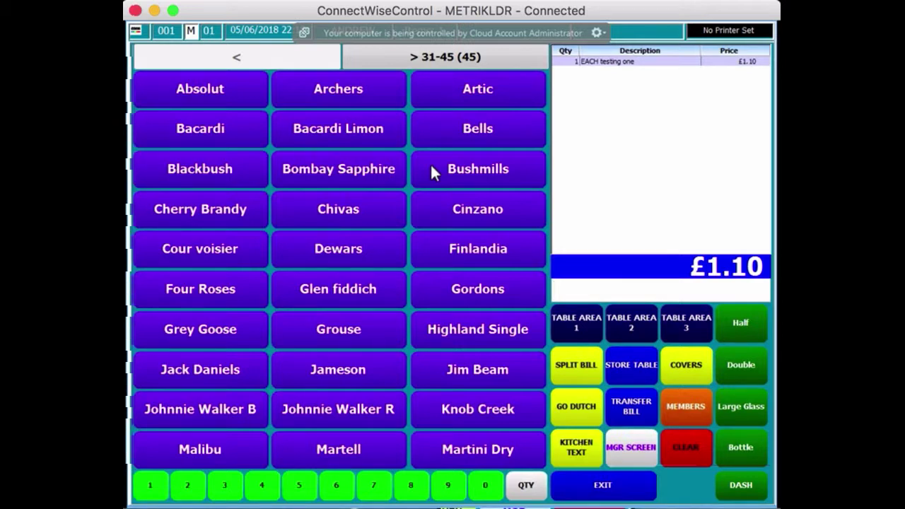
pyautogui.click(432, 60)
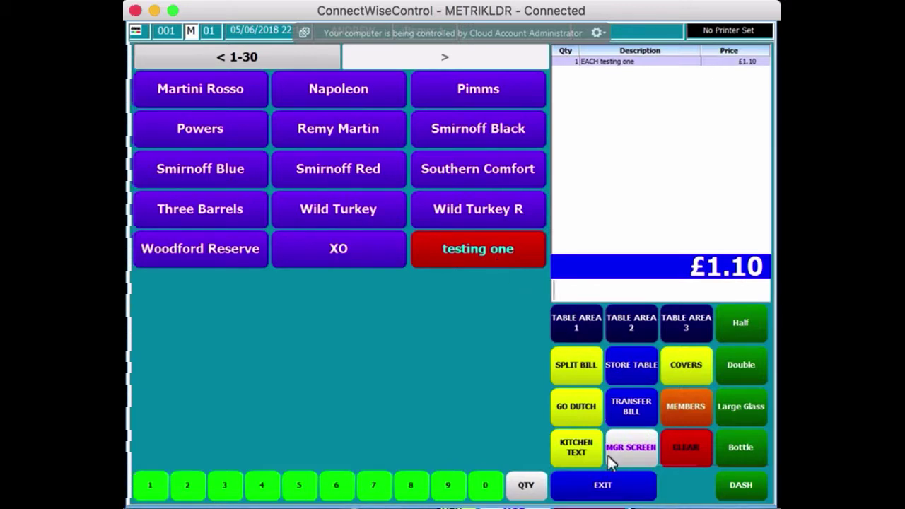
pyautogui.click(601, 486)
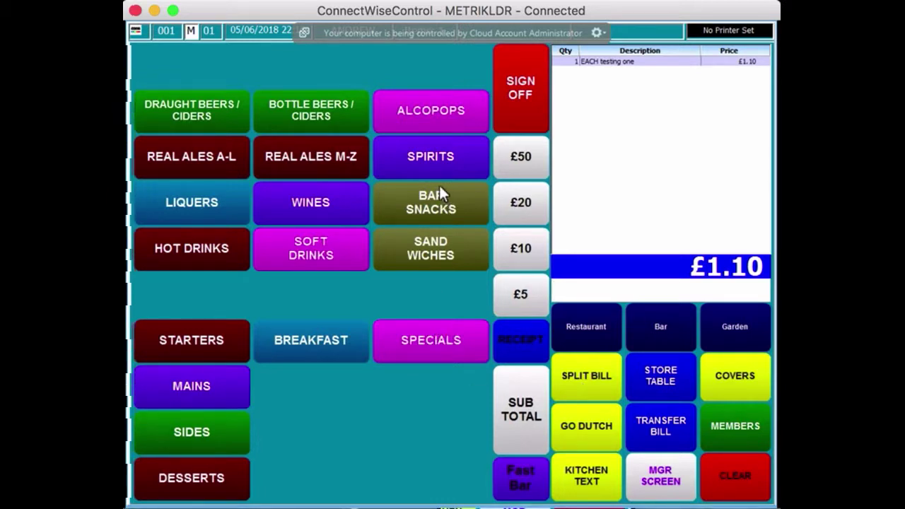
pyautogui.click(434, 154)
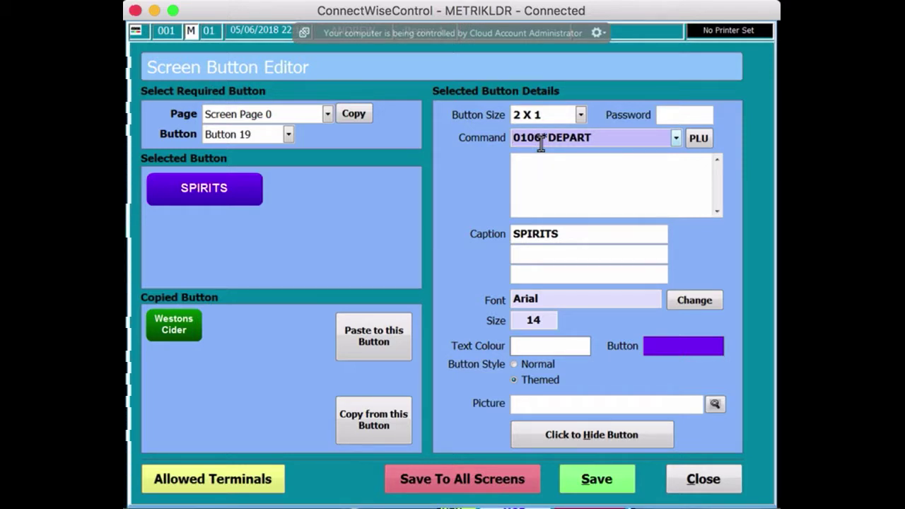
pyautogui.click(702, 484)
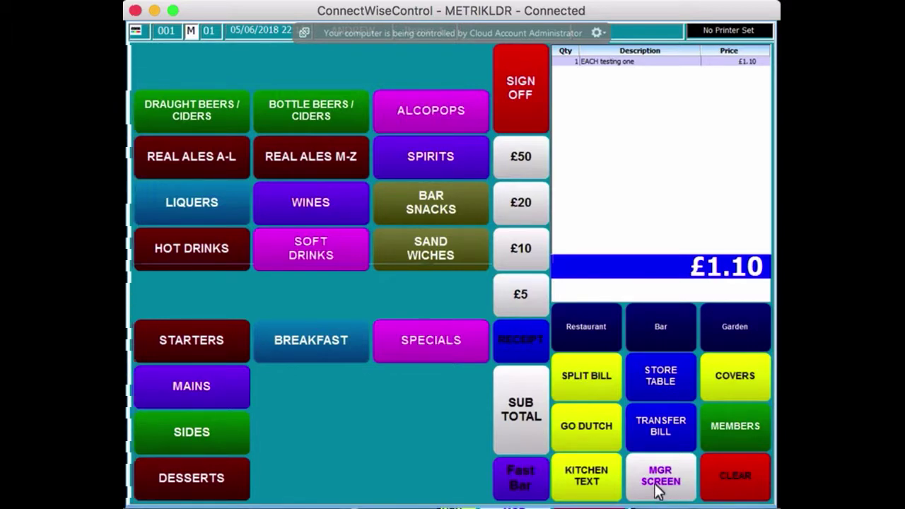
# - Open the product editor, search the descriptions for "testing" and load the product "testing one"
pyautogui.click(657, 484)
pyautogui.click(340, 433)
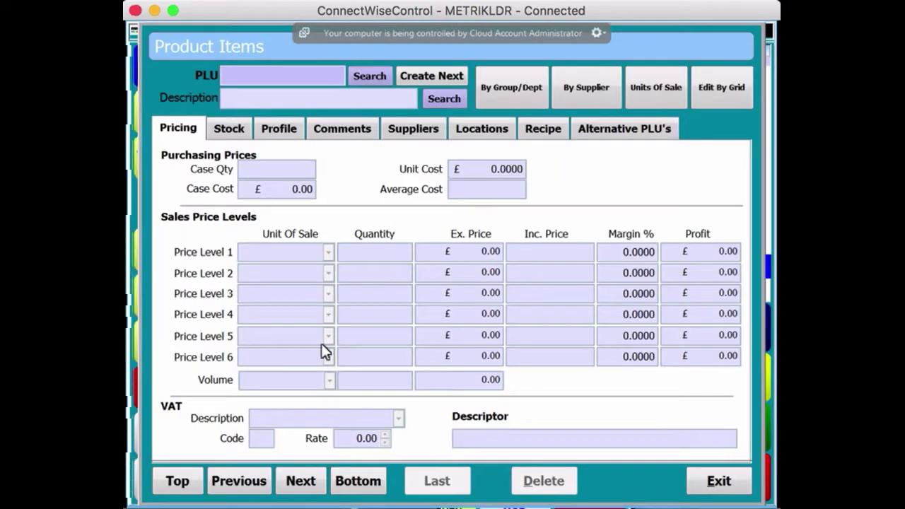
pyautogui.click(439, 99)
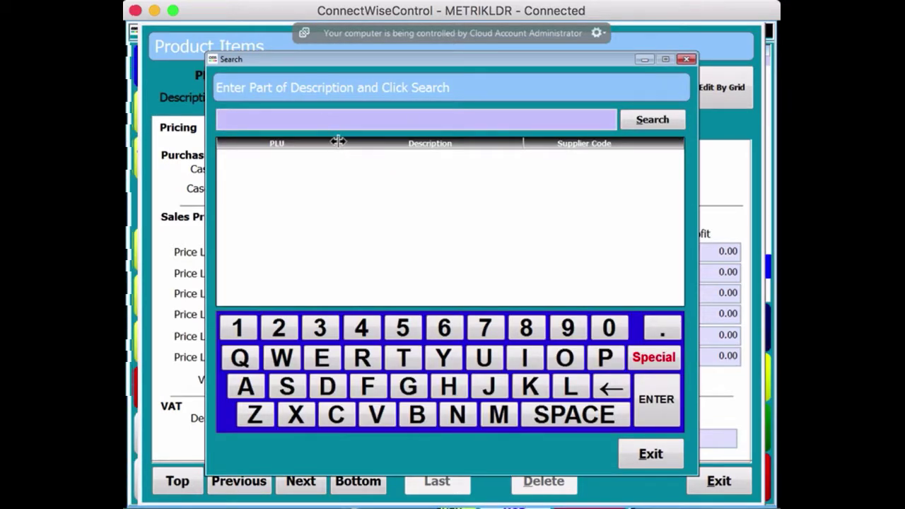
pyautogui.write('testing')
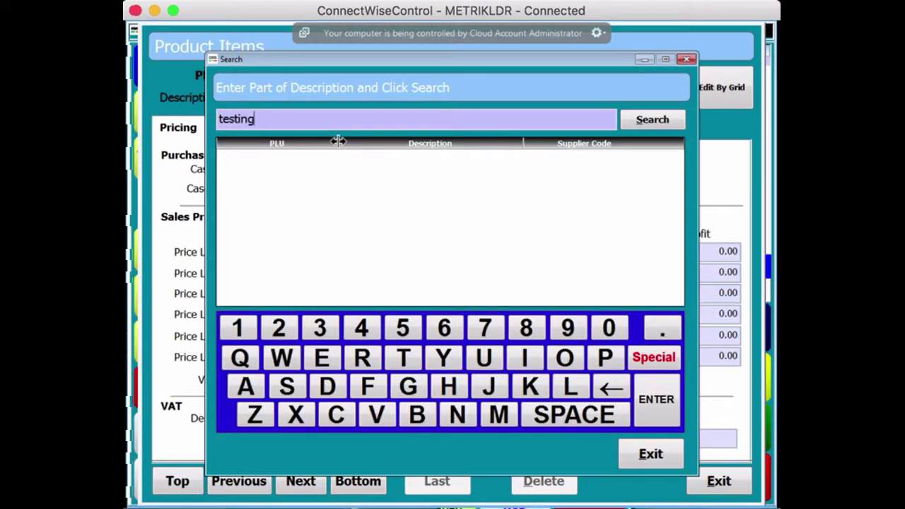
pyautogui.press('Return')
pyautogui.click(355, 171)
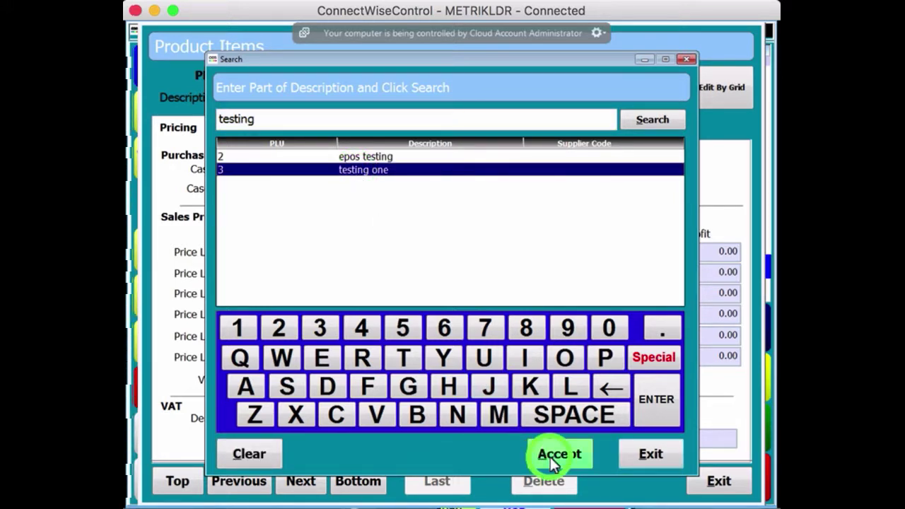
pyautogui.click(550, 456)
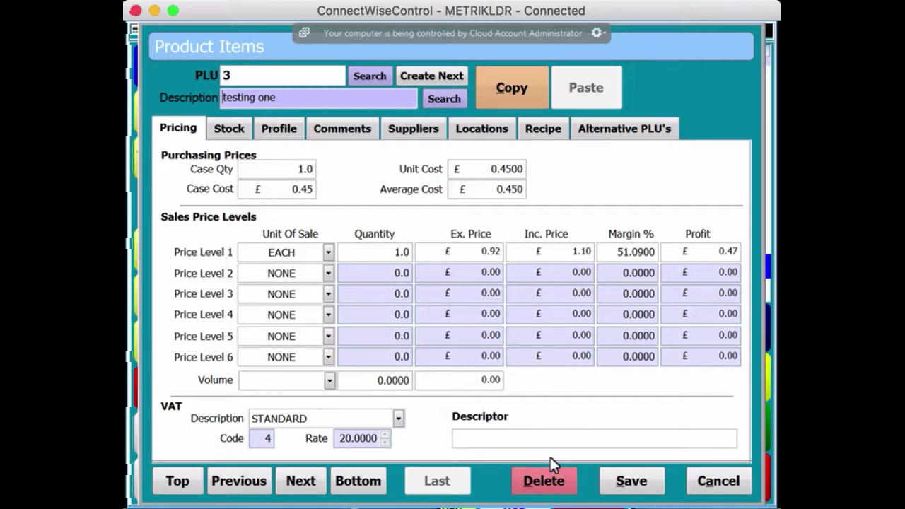
# - Set the Price Level 1 inclusive price of "testing one" to £1.20
pyautogui.click(587, 252)
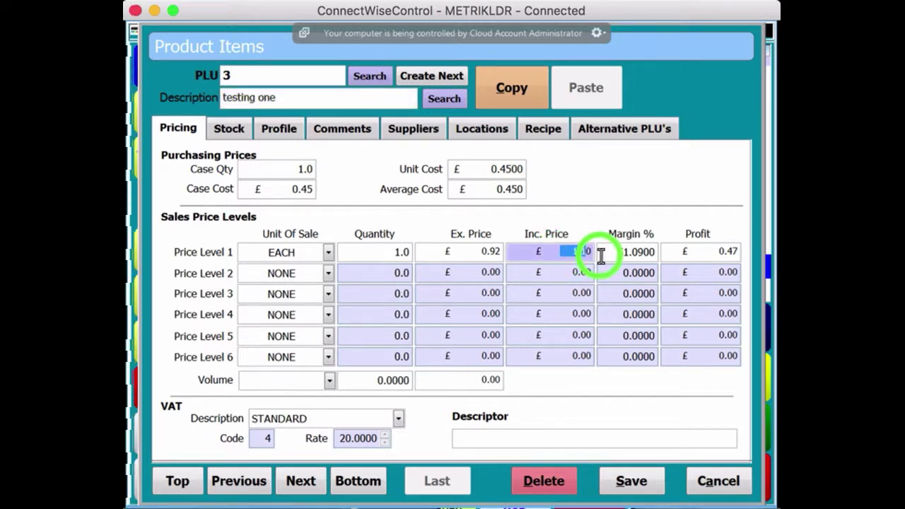
pyautogui.doubleClick(586, 253)
pyautogui.write('1.00')
pyautogui.press('BackSpace')
pyautogui.press('BackSpace')
pyautogui.write('20')
pyautogui.click(573, 283)
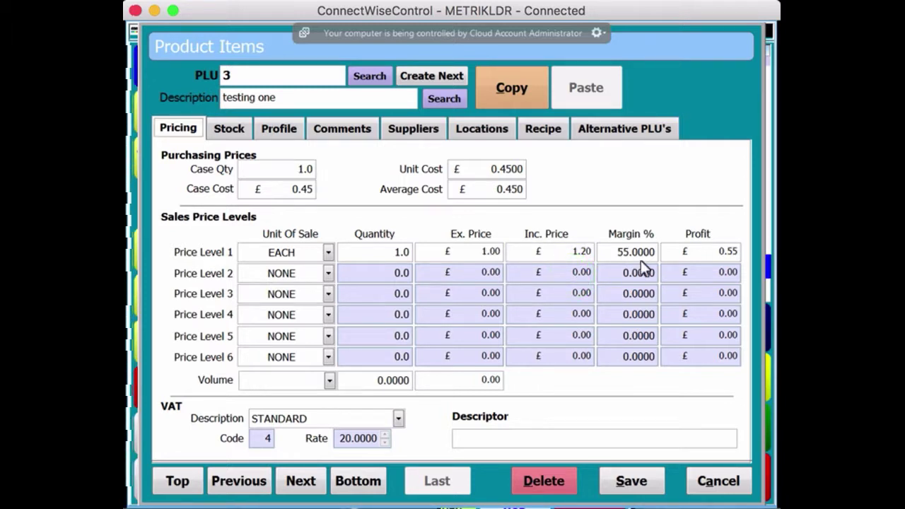
# - Set the unit cost of "testing one" to £0.50
pyautogui.moveTo(485, 170); pyautogui.dragTo(532, 176)
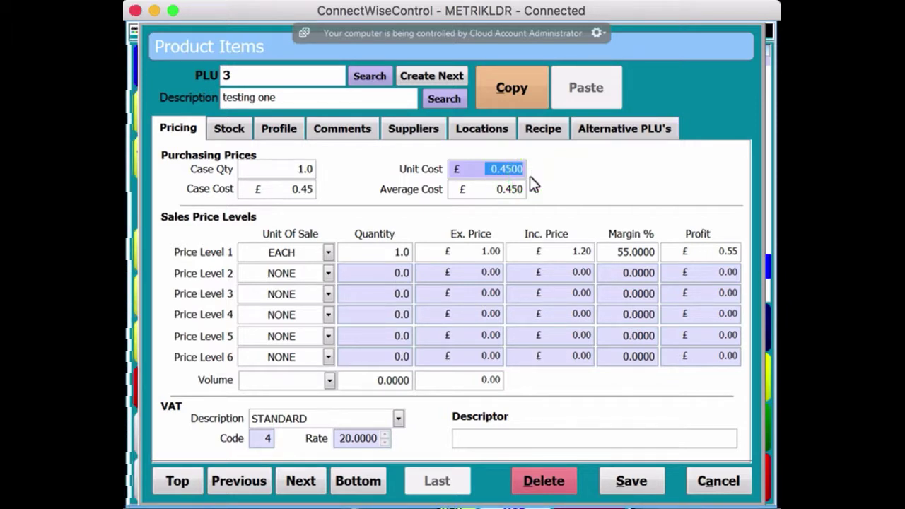
pyautogui.write('0.5')
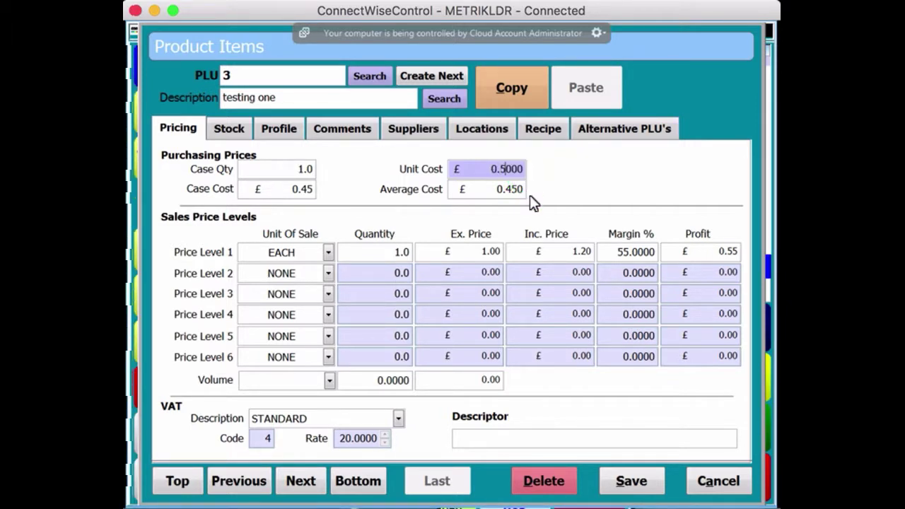
pyautogui.click(560, 277)
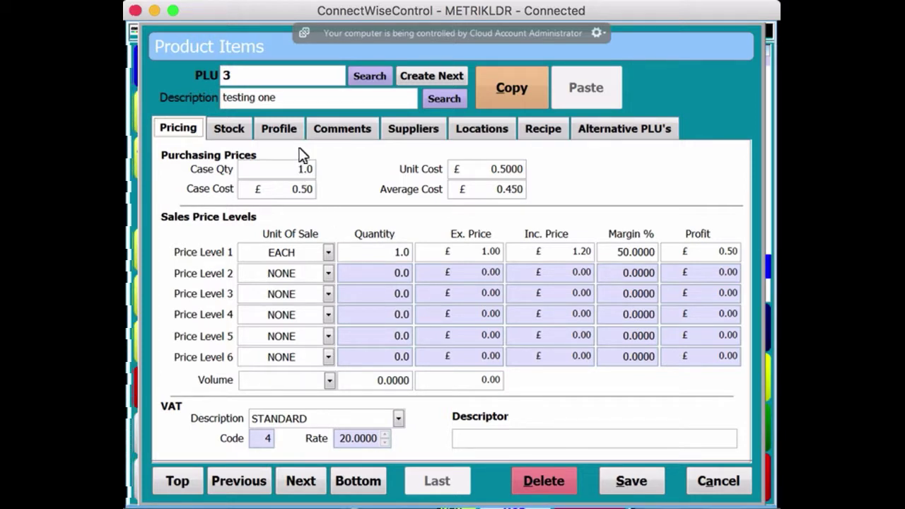
# - Change the department of "testing one" to Liquers, save the product and leave the product editor
pyautogui.click(282, 133)
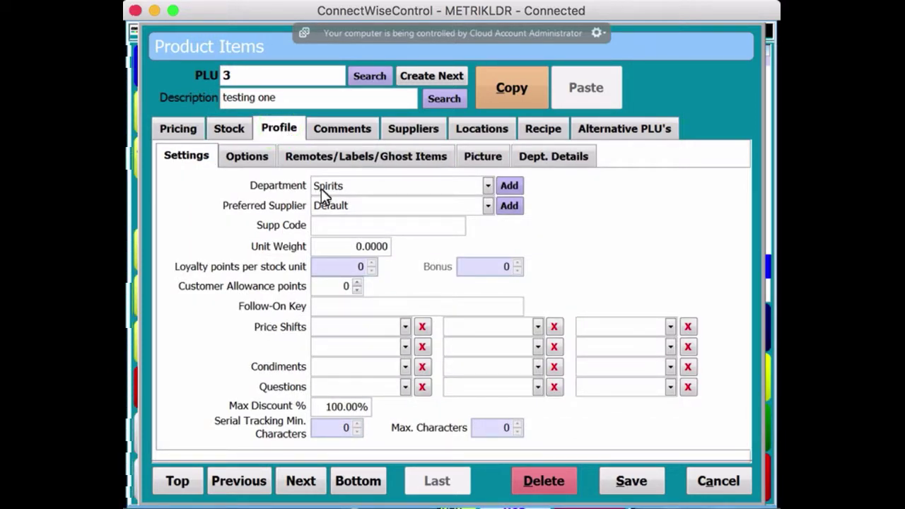
pyautogui.click(488, 186)
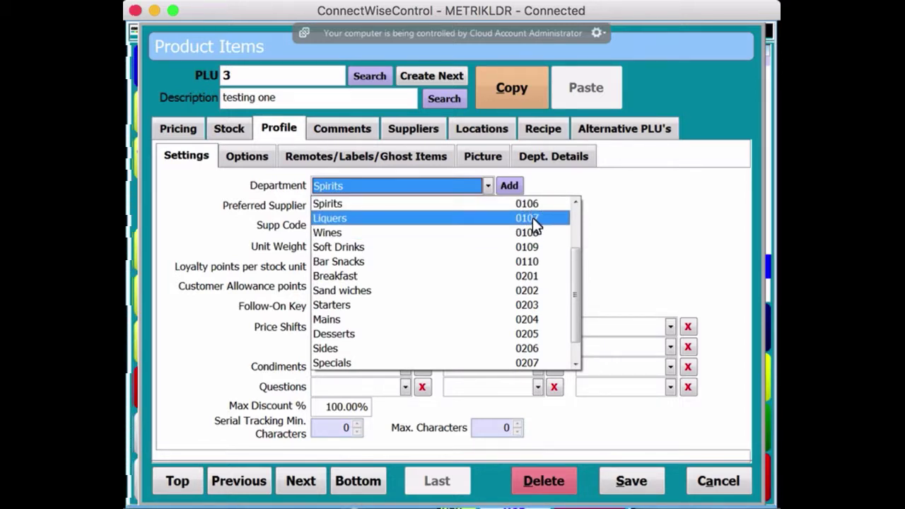
pyautogui.click(529, 218)
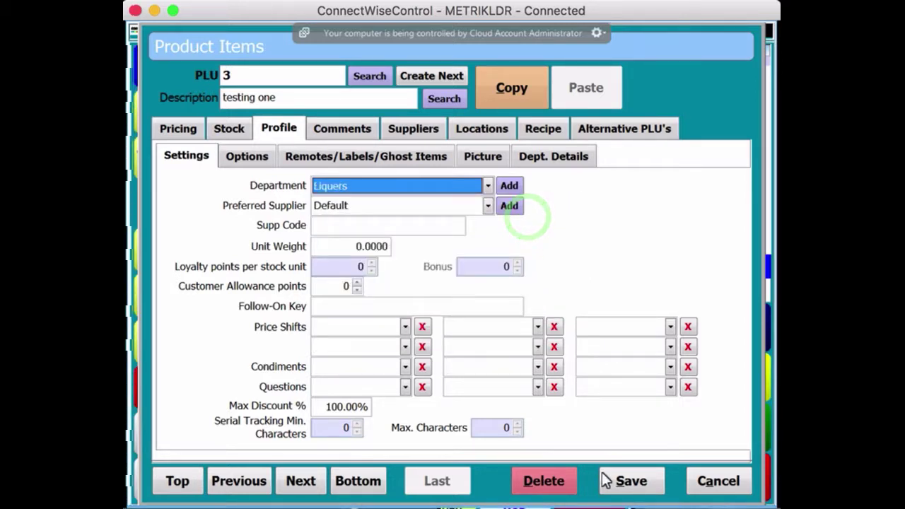
pyautogui.click(628, 488)
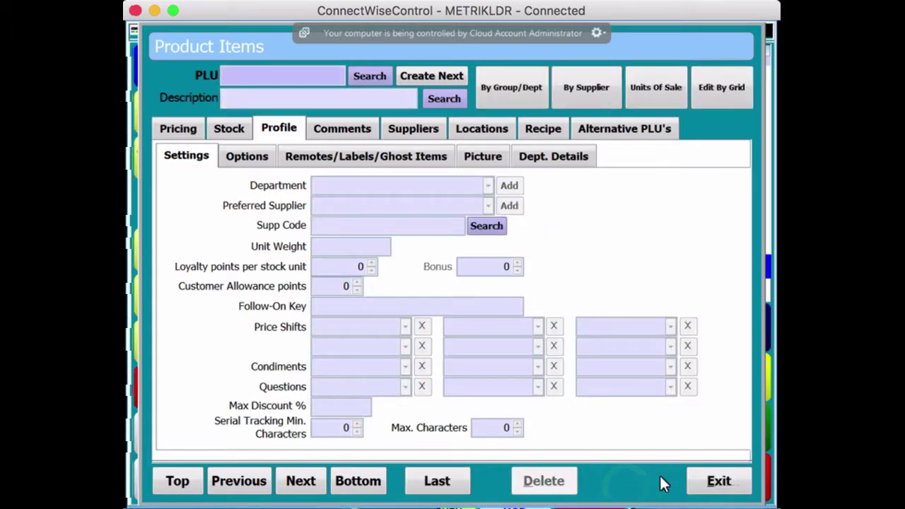
pyautogui.click(686, 487)
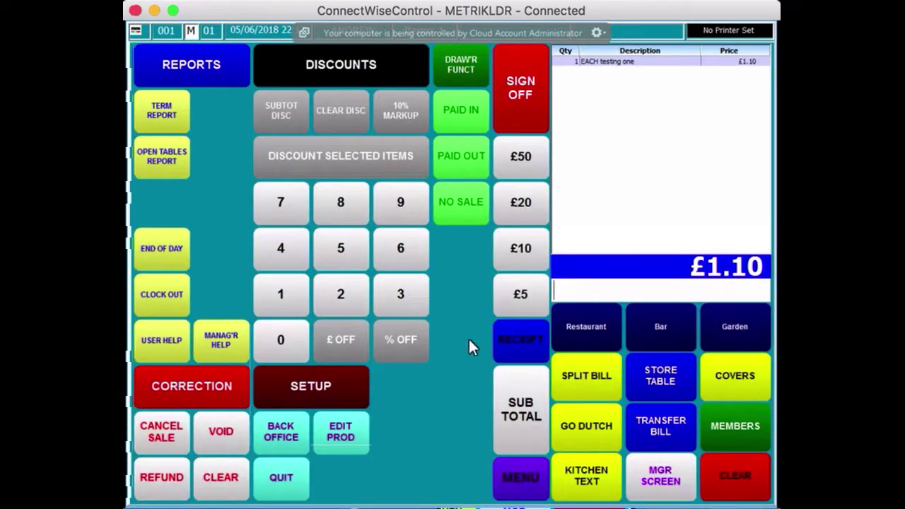
# - Check the Spirits and Liquers departments on the main menu for "testing one", including the second Spirits page
pyautogui.click(521, 478)
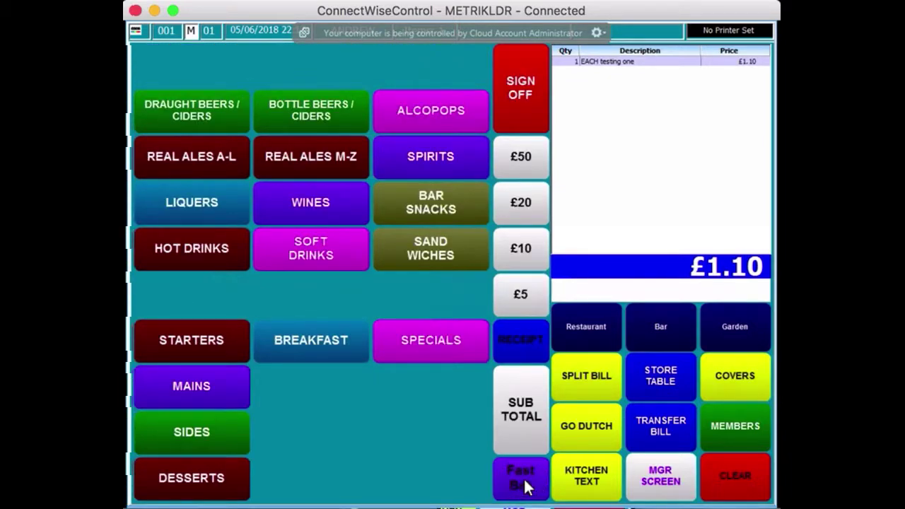
pyautogui.click(418, 170)
pyautogui.click(493, 60)
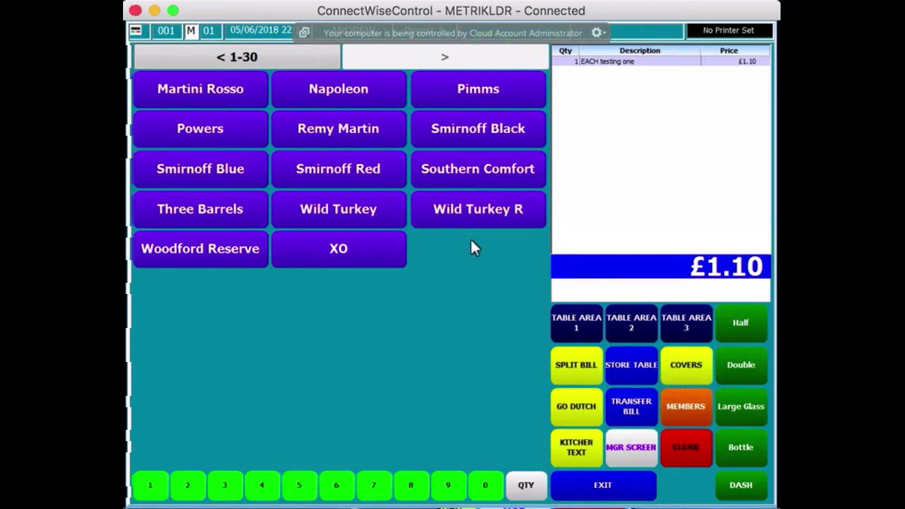
pyautogui.click(603, 488)
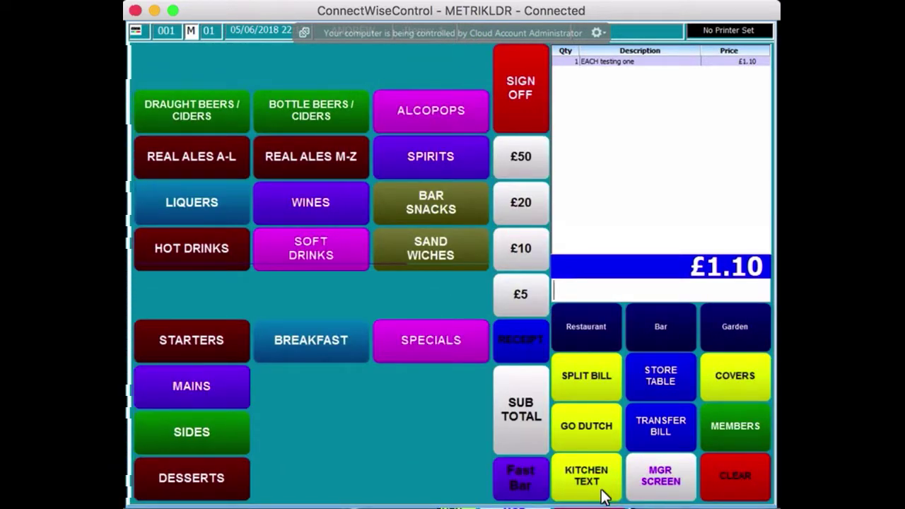
pyautogui.click(183, 203)
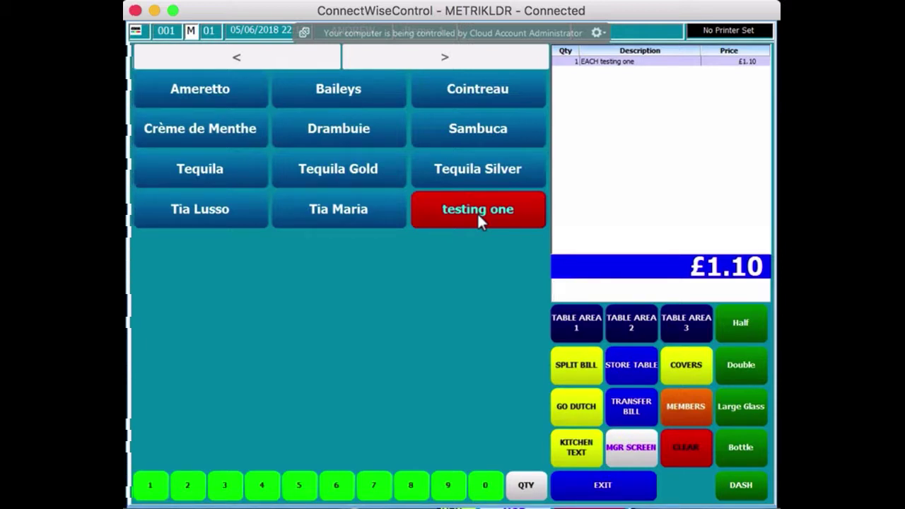
pyautogui.click(598, 488)
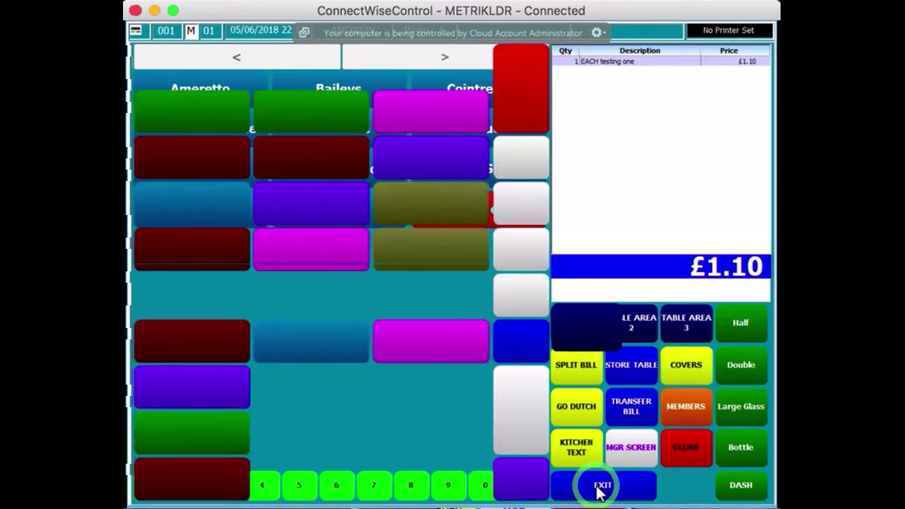
# - Open the product editor and bring up the creation of the next product, declining to add it
pyautogui.click(661, 490)
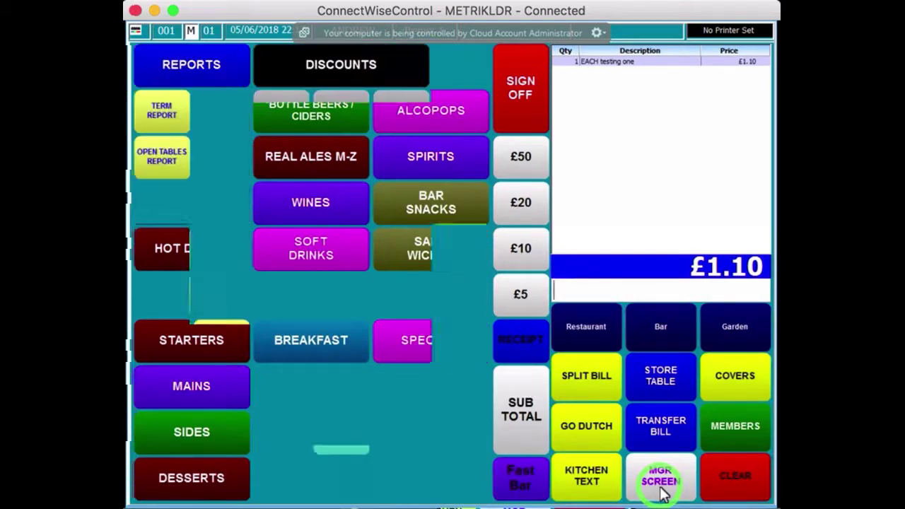
pyautogui.click(344, 436)
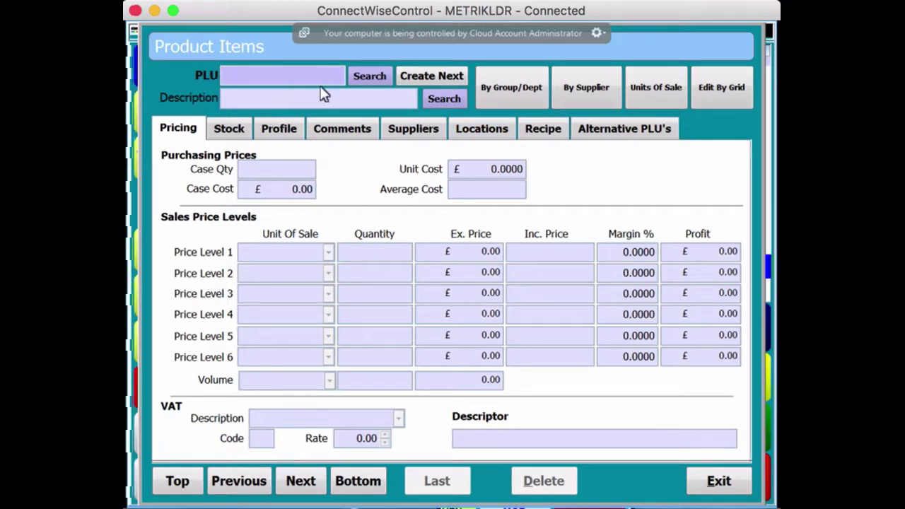
pyautogui.click(433, 80)
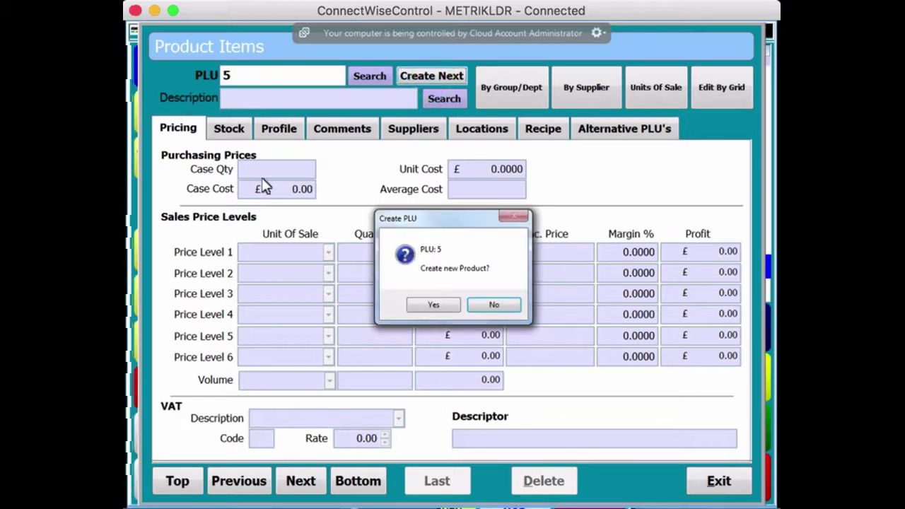
pyautogui.click(498, 305)
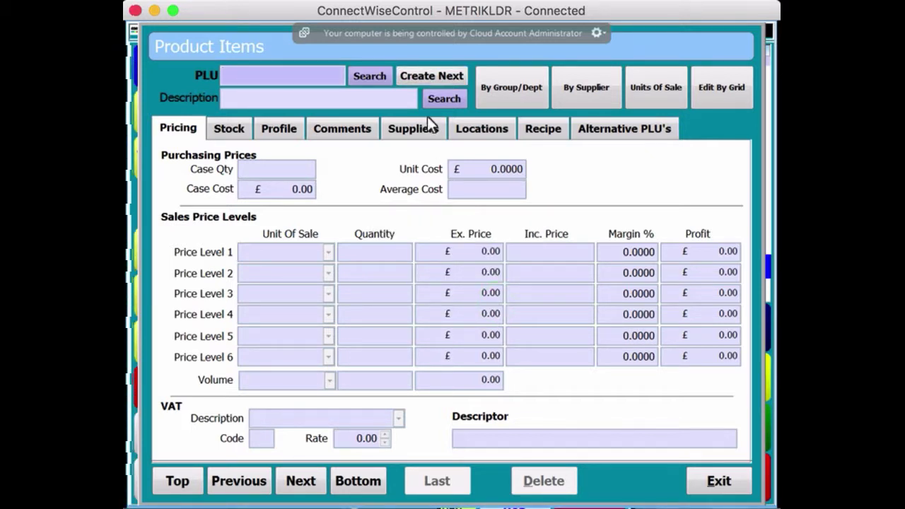
# - Search the product descriptions for "testing" and close the search without loading a product
pyautogui.click(445, 97)
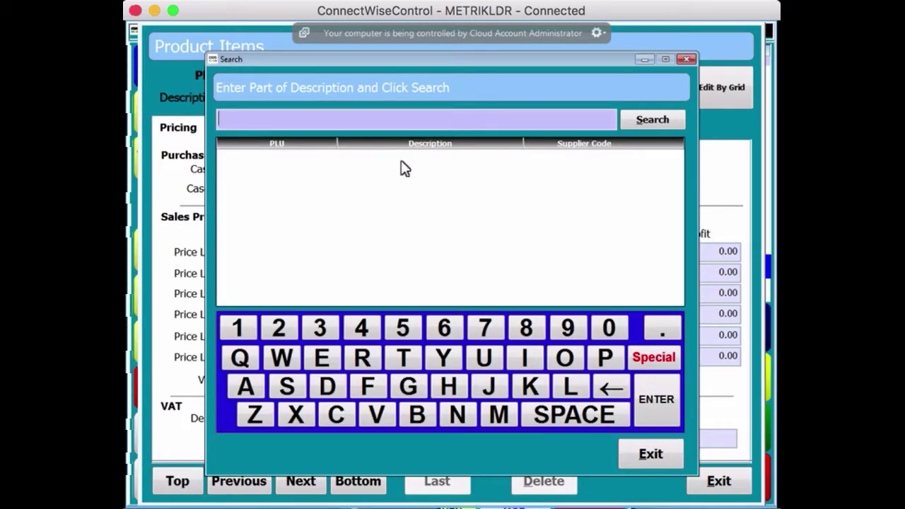
pyautogui.write('testing')
pyautogui.press('Return')
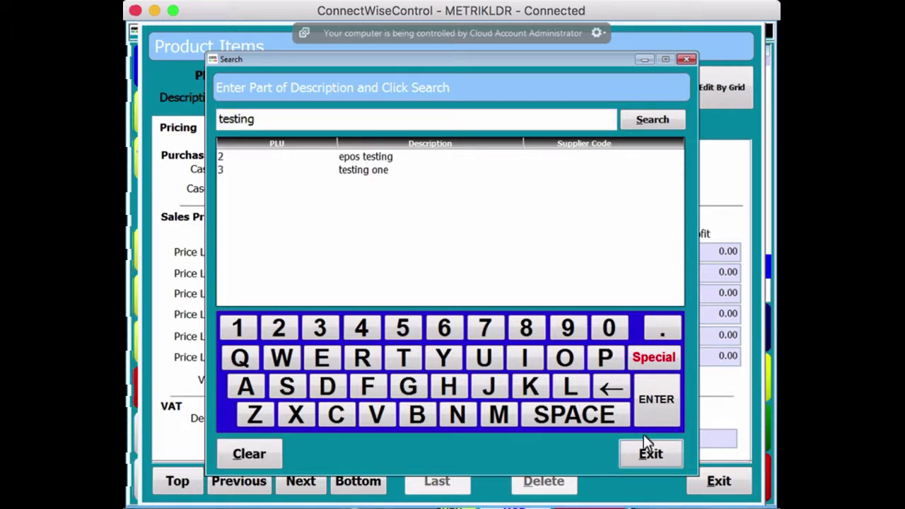
pyautogui.click(651, 452)
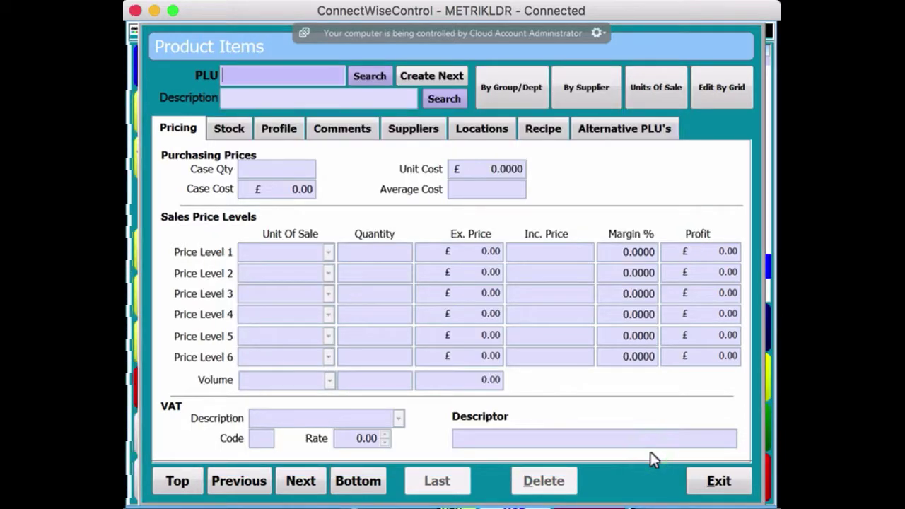
# - Browse the products by group and department, open Tia Lusso from Bar's Liquers, and review its pricing, stock and profile settings
pyautogui.click(521, 89)
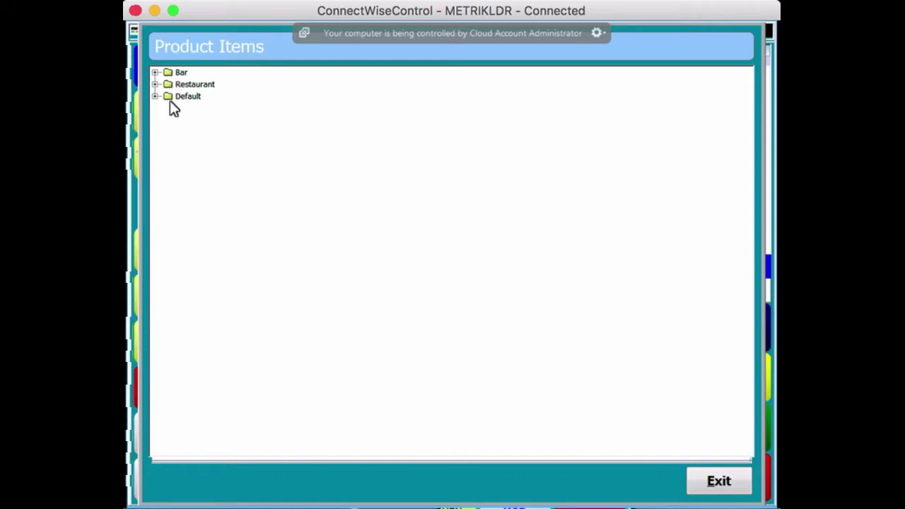
pyautogui.click(155, 72)
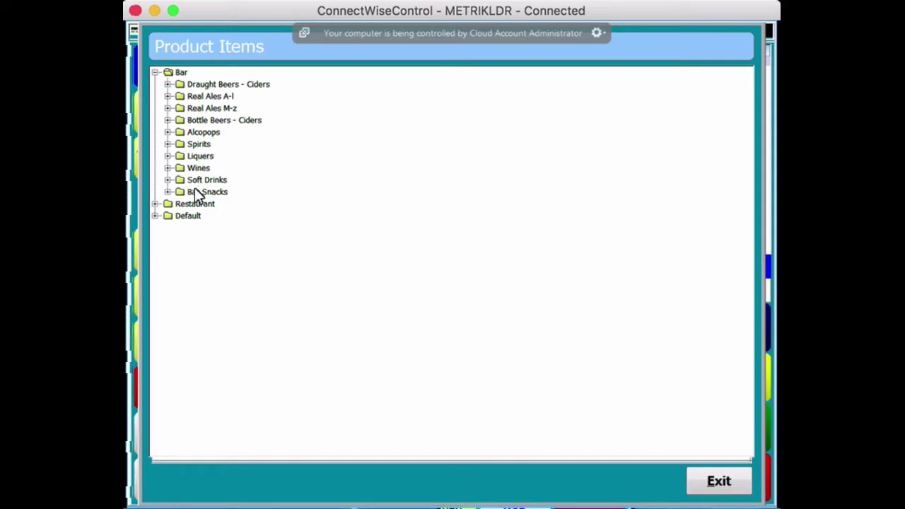
pyautogui.click(167, 156)
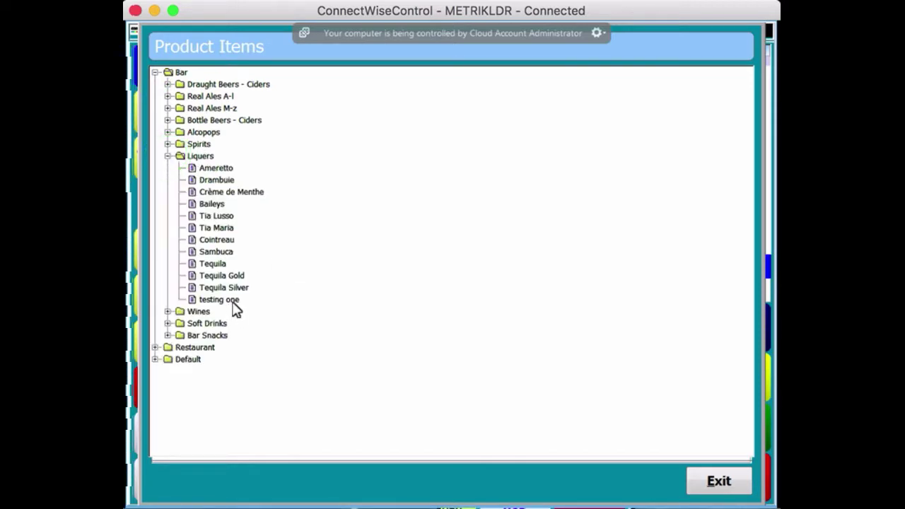
pyautogui.click(208, 218)
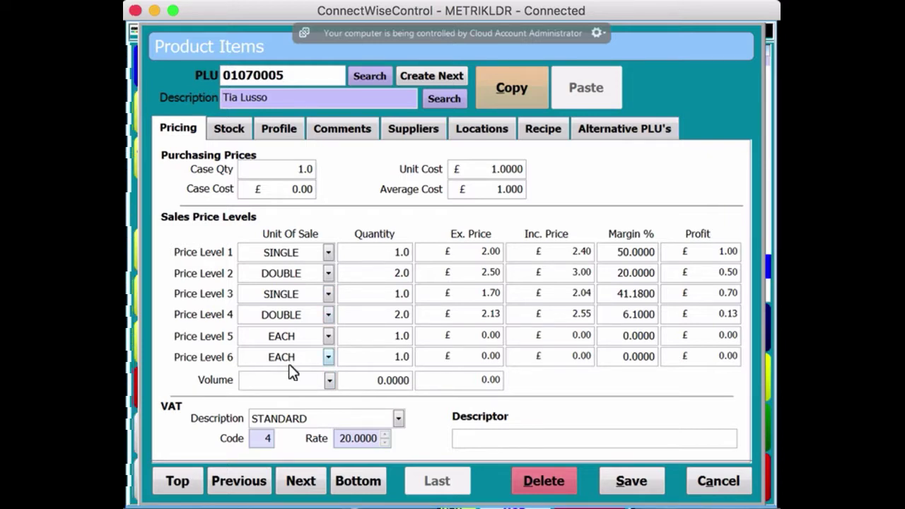
pyautogui.click(230, 134)
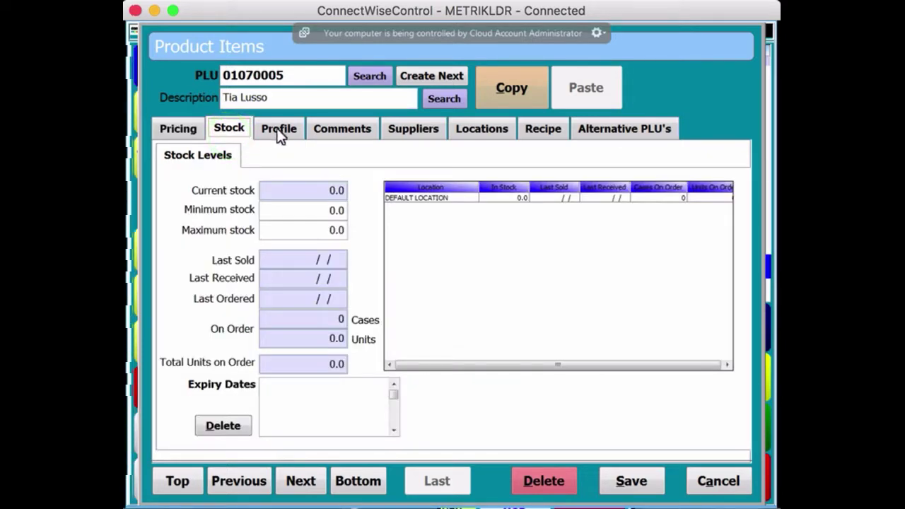
pyautogui.click(282, 131)
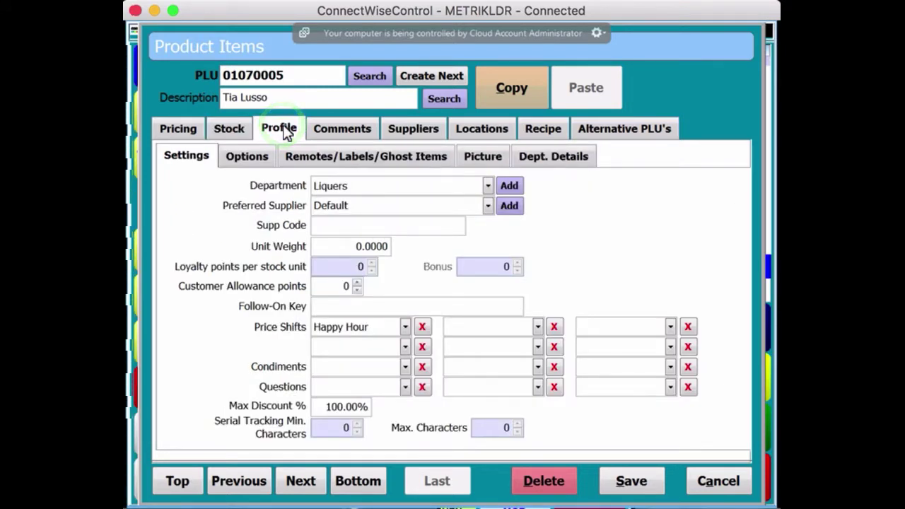